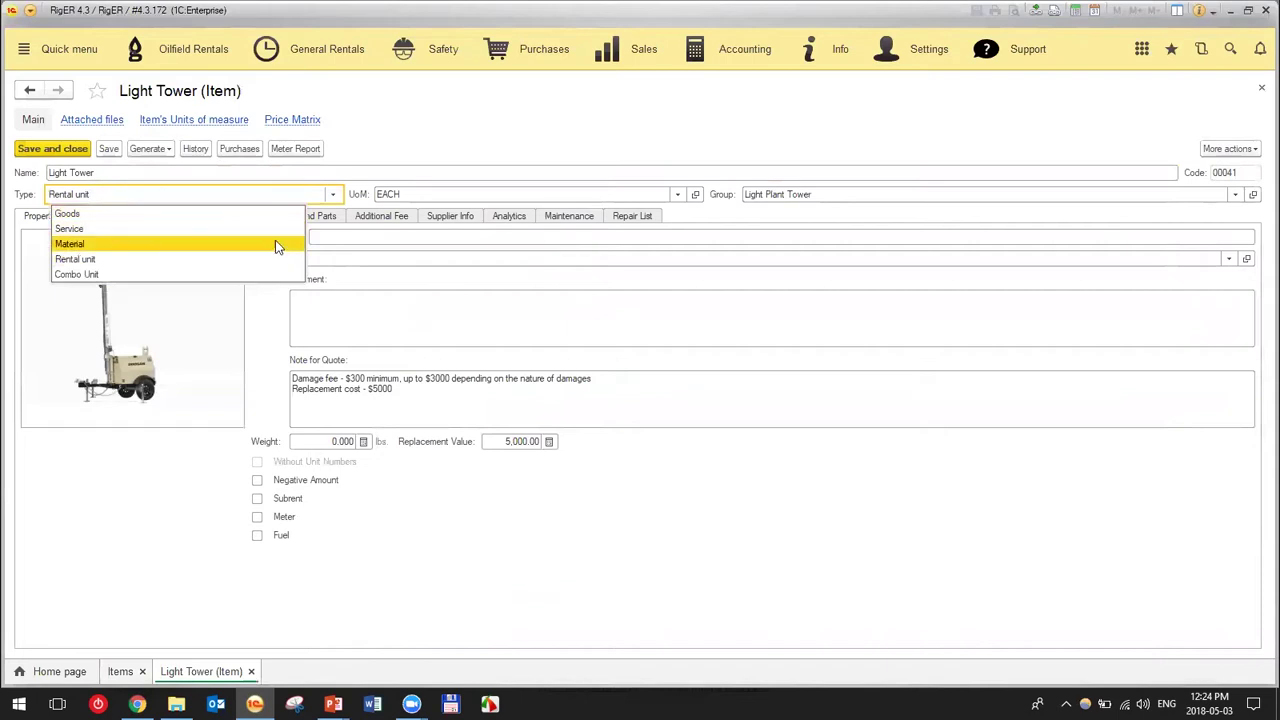
- Examine the units of measure available for the Light Tower item, keeping the current selection
{"action": "left_click", "coordinate": [360, 188]}
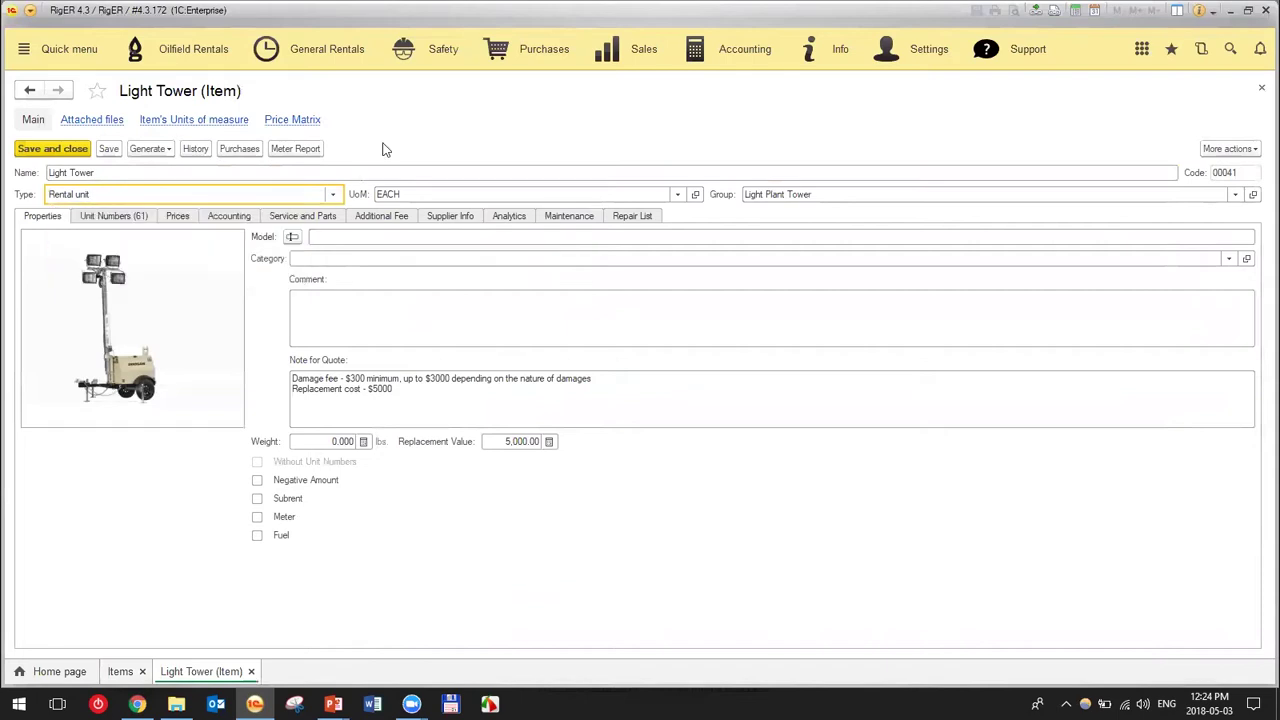
{"action": "left_click", "coordinate": [433, 193]}
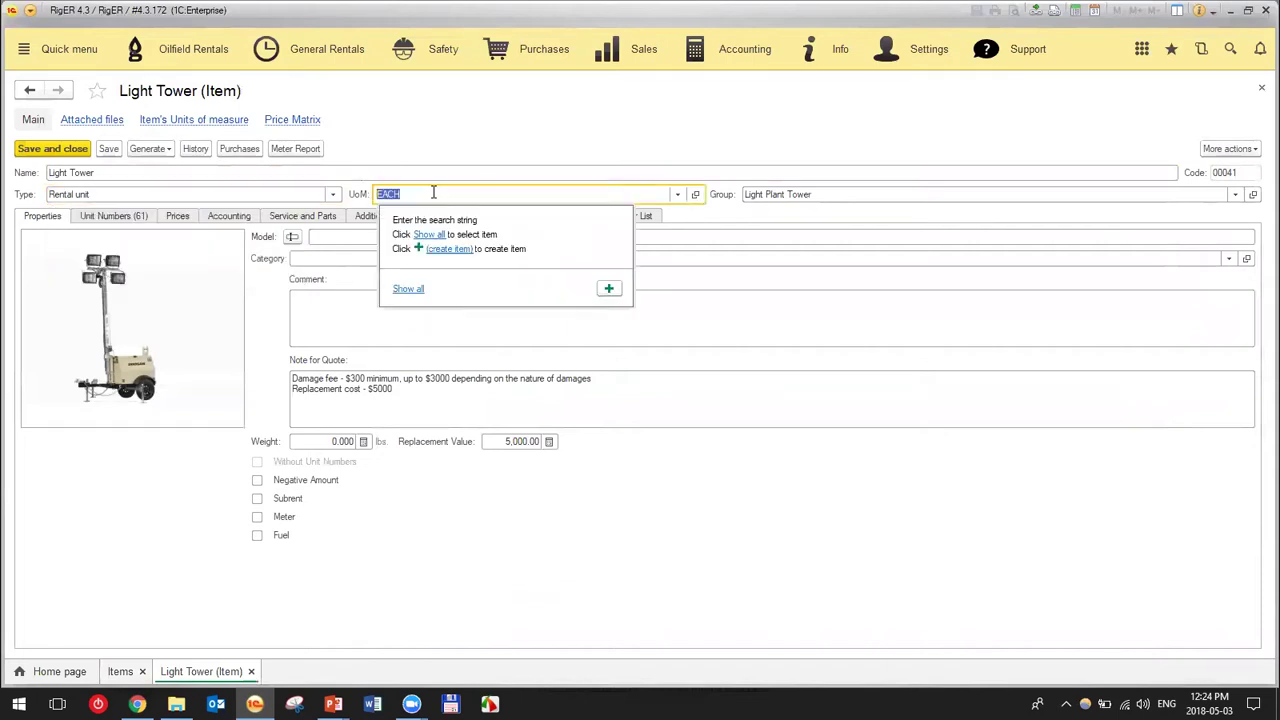
{"action": "left_click", "coordinate": [410, 289]}
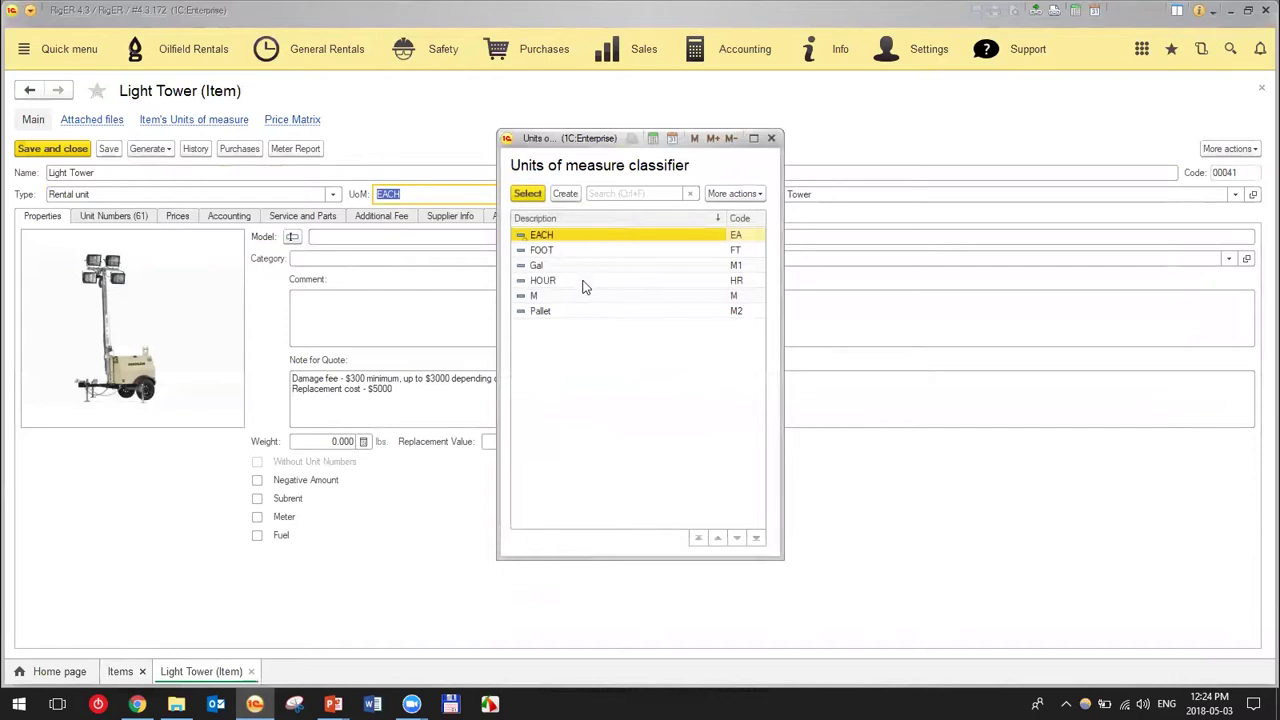
{"action": "left_click", "coordinate": [771, 138]}
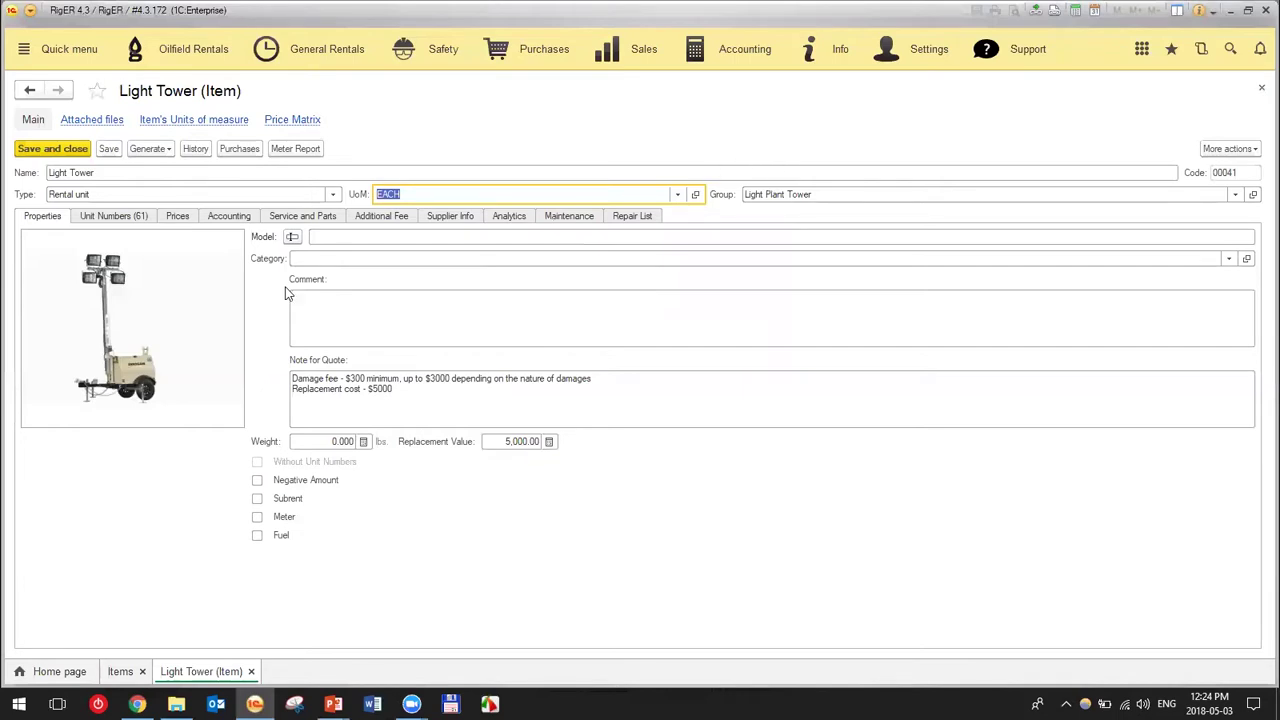
- Enter Model 1 as the Light Tower's model and append it to the item name
{"action": "left_click", "coordinate": [330, 238]}
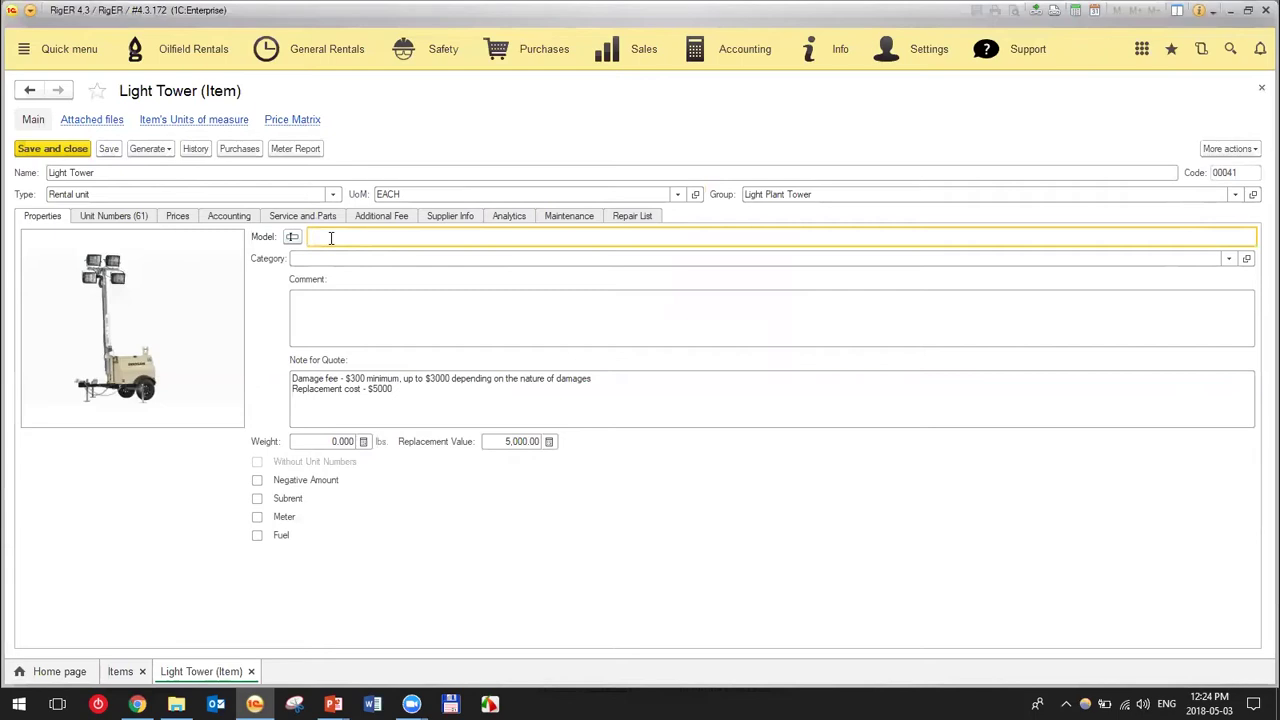
{"action": "type", "text": "Moe"}
{"action": "type", "text": "del 1"}
{"action": "left_click", "coordinate": [293, 237]}
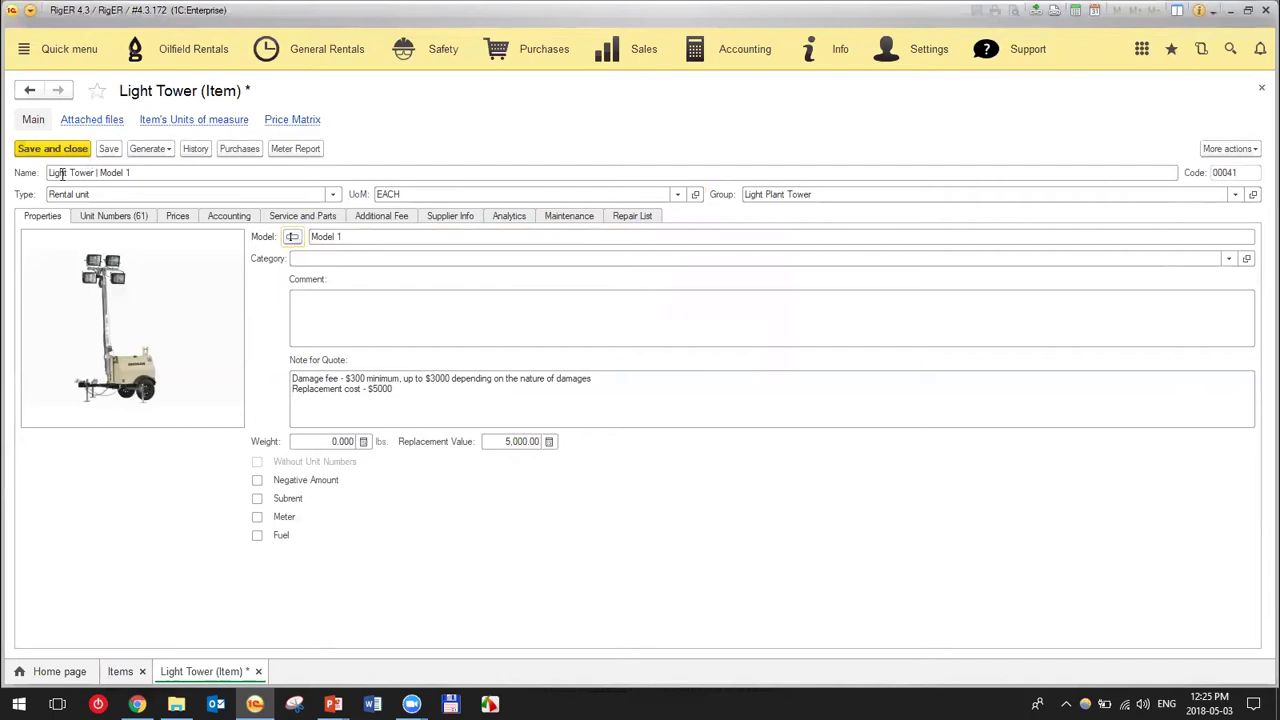
- Remove the appended model text from the item name, leaving only Light Tower
{"action": "left_click", "coordinate": [143, 174]}
{"action": "left_click", "coordinate": [152, 173]}
{"action": "left_click", "coordinate": [168, 172]}
{"action": "key", "text": "BackSpace"}
{"action": "key", "text": "BackSpace"}
{"action": "key", "text": "BackSpace"}
{"action": "key", "text": "BackSpace"}
{"action": "key", "text": "BackSpace"}
{"action": "key", "text": "BackSpace"}
{"action": "key", "text": "BackSpace"}
{"action": "key", "text": "BackSpace"}
{"action": "key", "text": "BackSpace"}
{"action": "key", "text": "BackSpace"}
- Review the Comment and Note for Quote fields of the Light Tower item
{"action": "left_click", "coordinate": [305, 277]}
{"action": "left_click", "coordinate": [350, 300]}
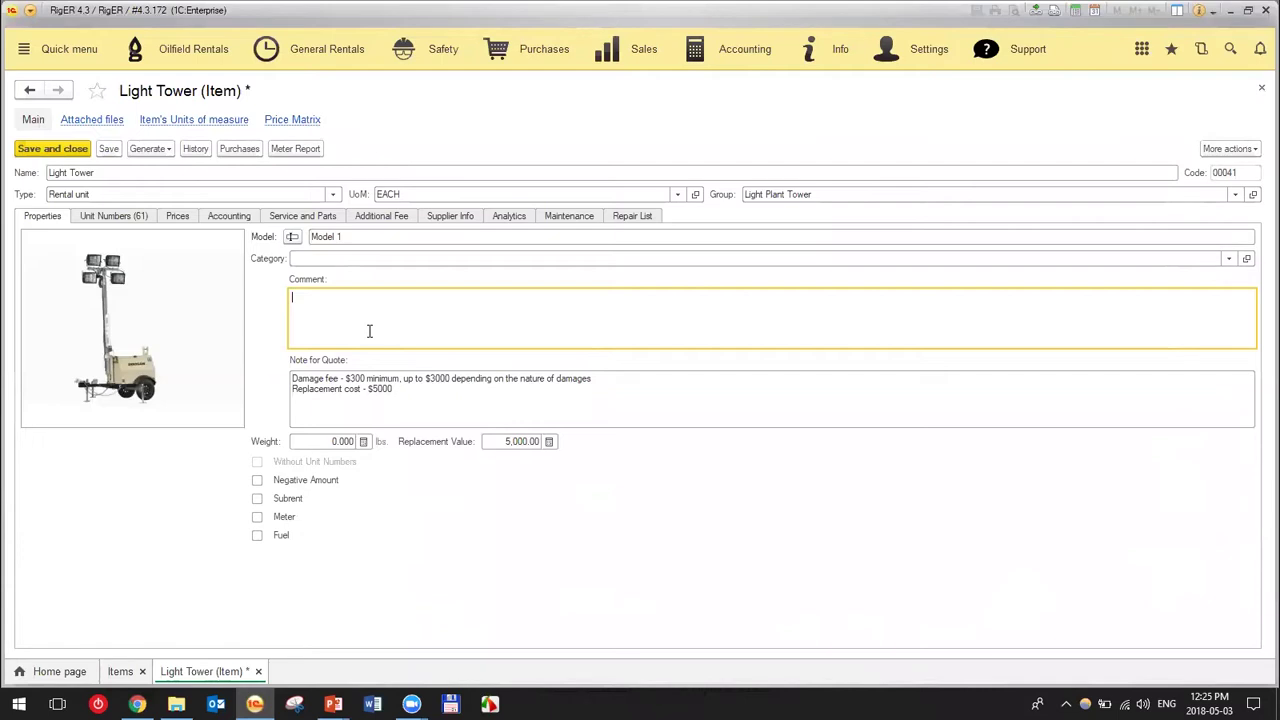
{"action": "left_click", "coordinate": [396, 394]}
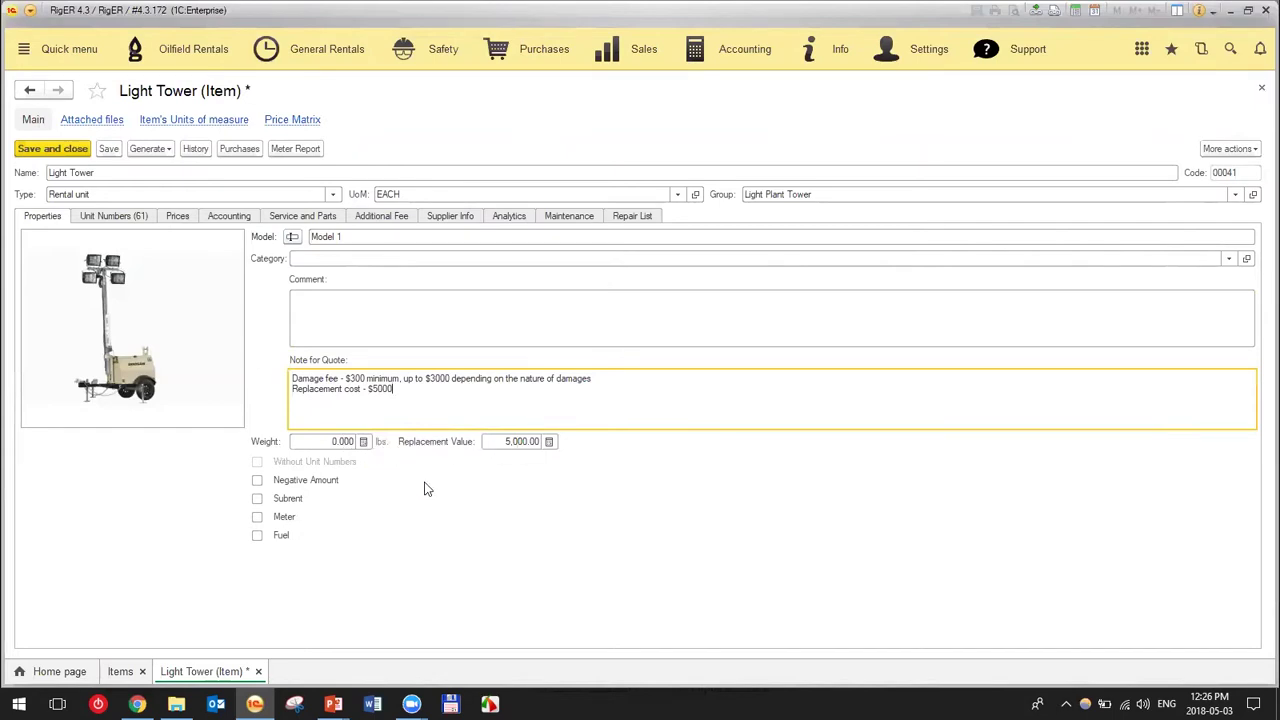
- Try out the Meter and Fuel options on the Light Tower item
{"action": "left_click", "coordinate": [258, 517]}
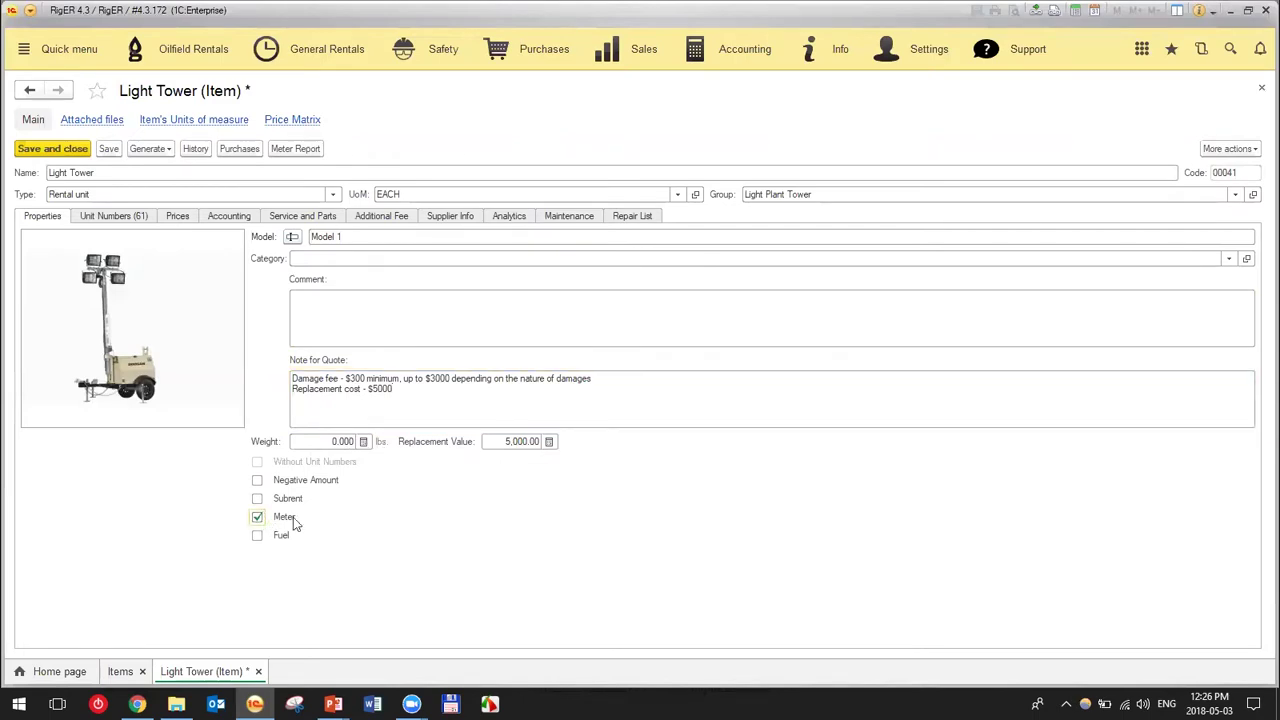
{"action": "left_click", "coordinate": [258, 537]}
{"action": "left_click", "coordinate": [259, 536]}
- Try the Subrent option with its preferred vendors list, and close the Light Tower item without saving
{"action": "left_click", "coordinate": [258, 500]}
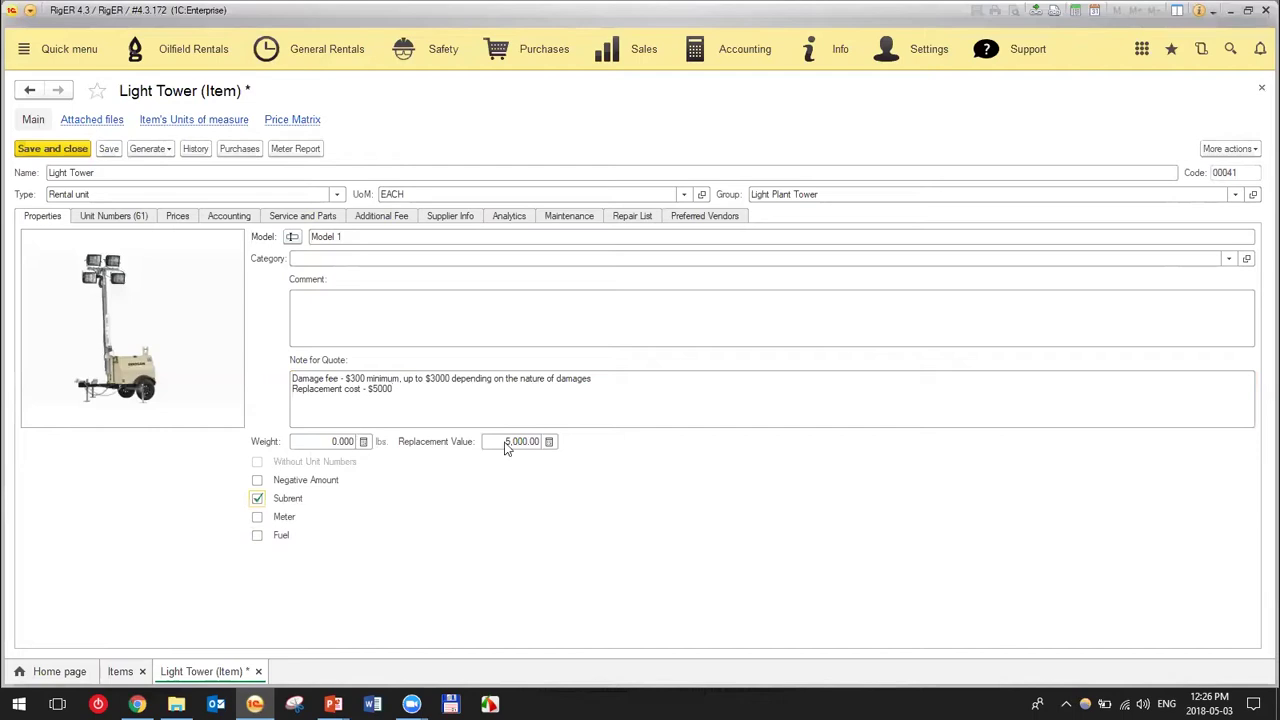
{"action": "left_click", "coordinate": [697, 219]}
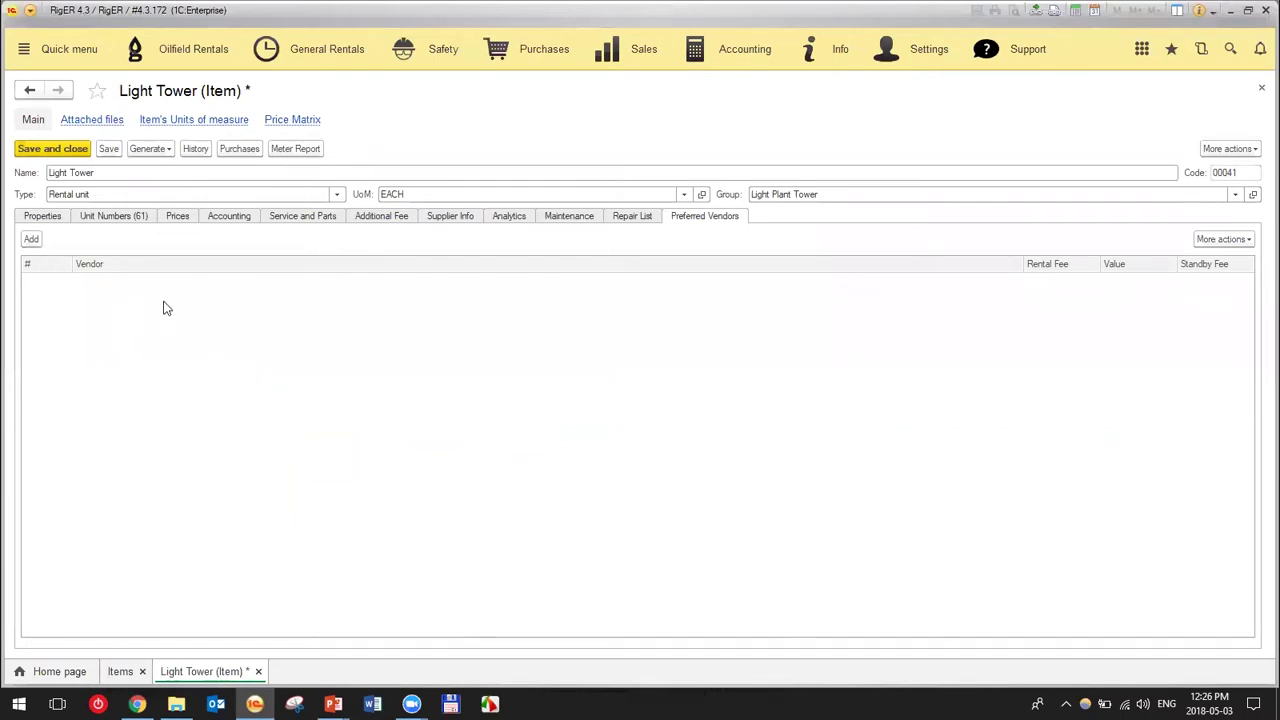
{"action": "left_click", "coordinate": [47, 219]}
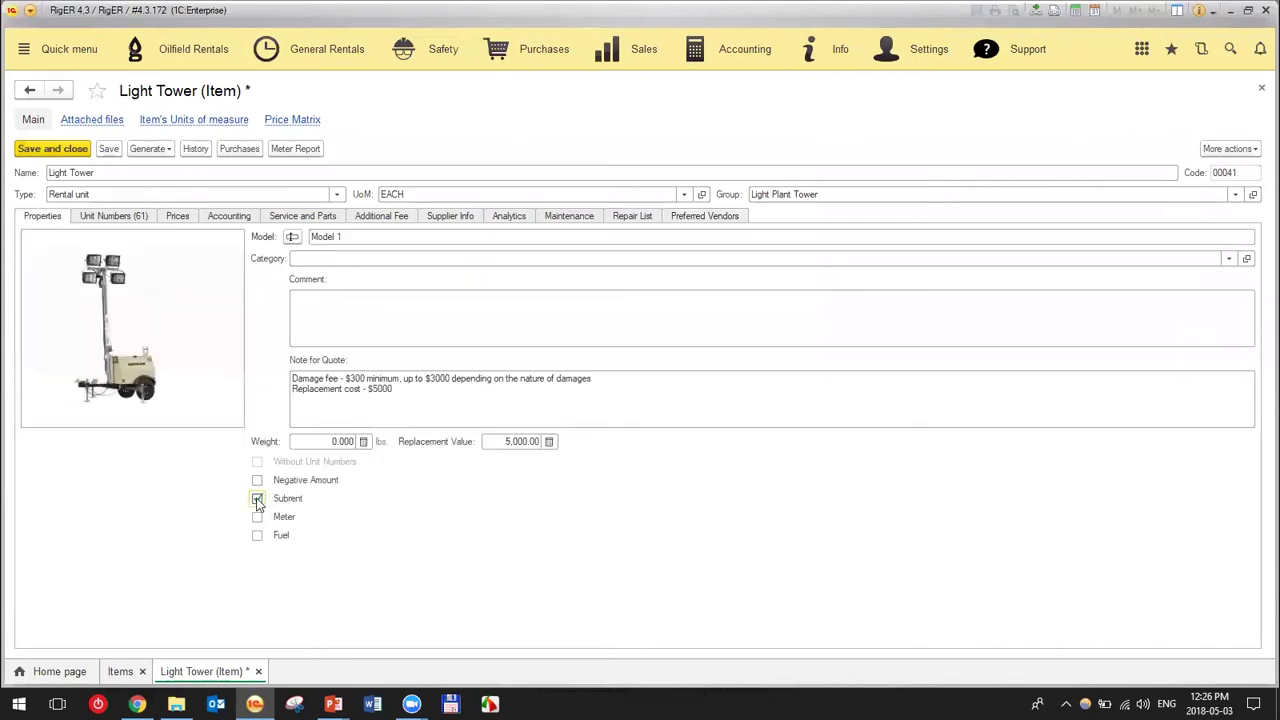
{"action": "left_click", "coordinate": [257, 499]}
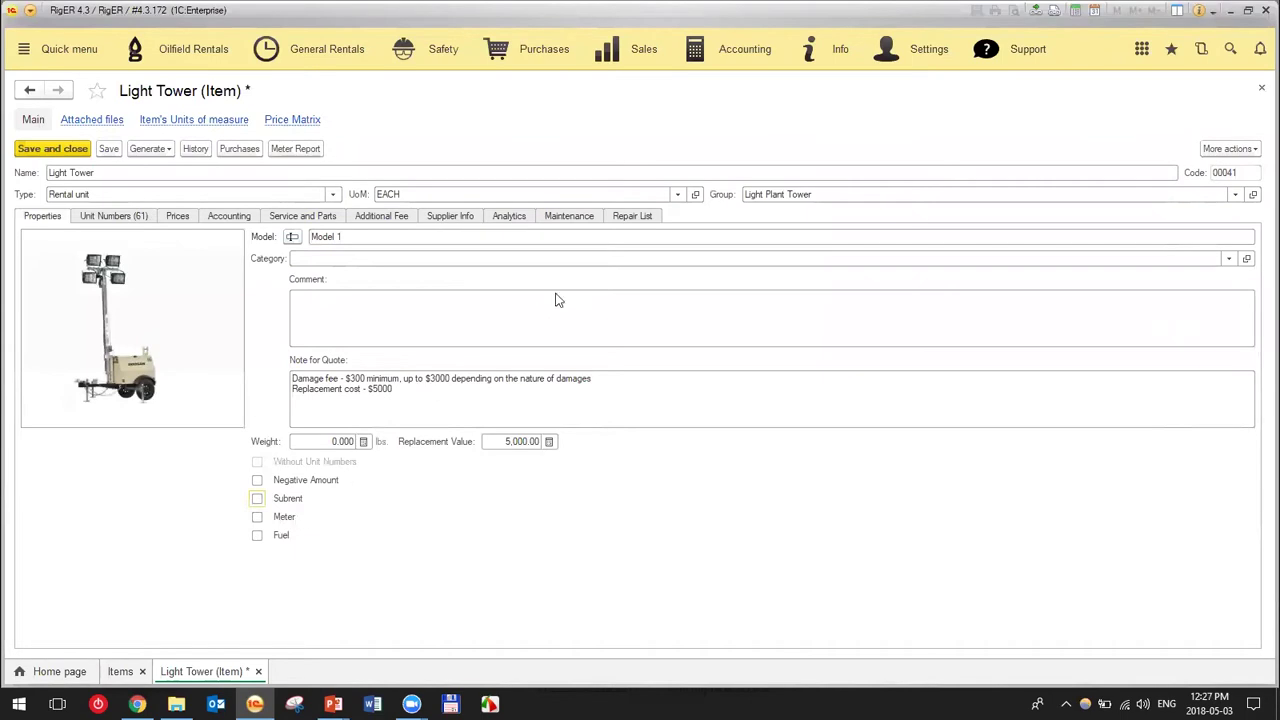
{"action": "left_click", "coordinate": [1261, 88]}
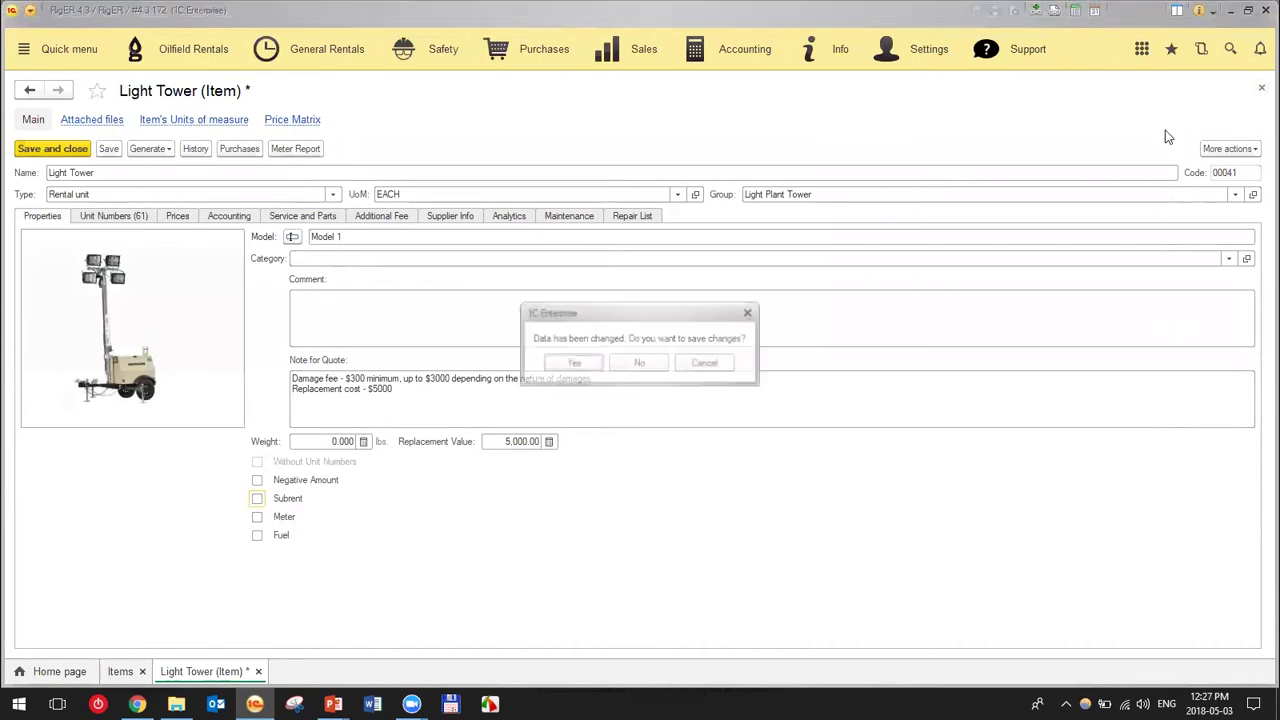
{"action": "left_click", "coordinate": [639, 363]}
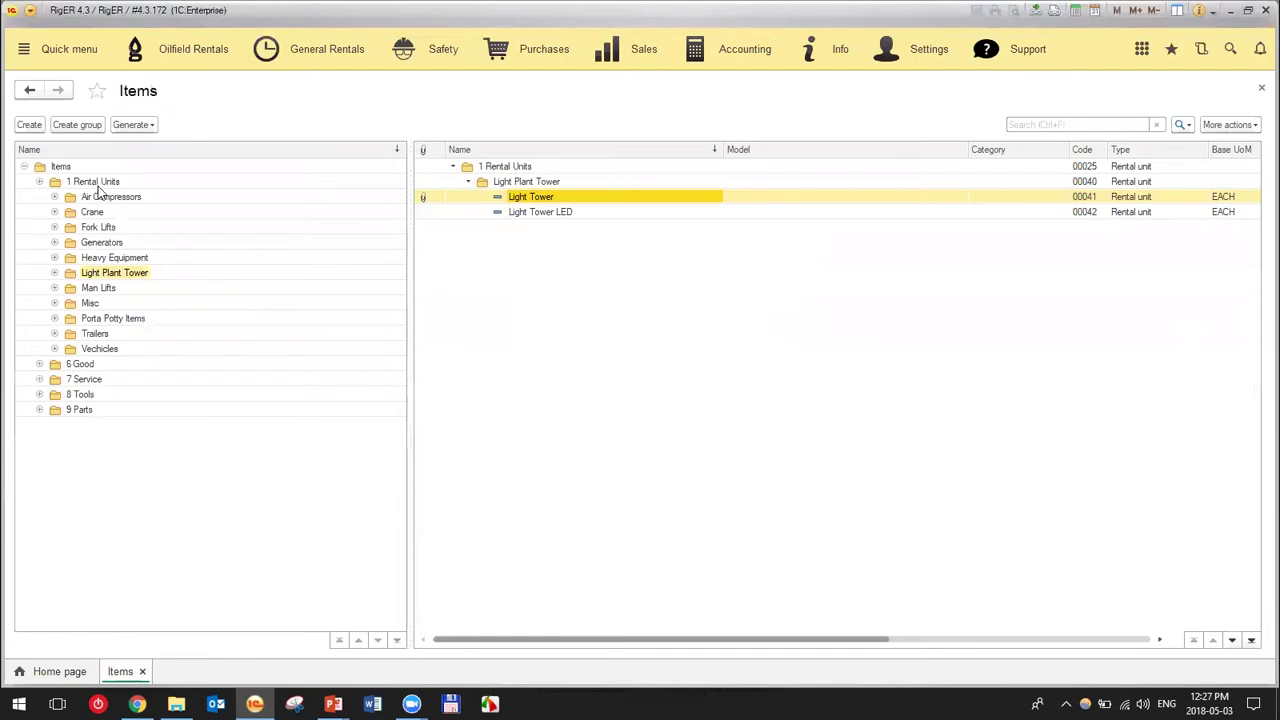
- Start a new item in the Light Plant Tower group, named Light Tower 2 with the type Rental unit
{"action": "left_click", "coordinate": [122, 278]}
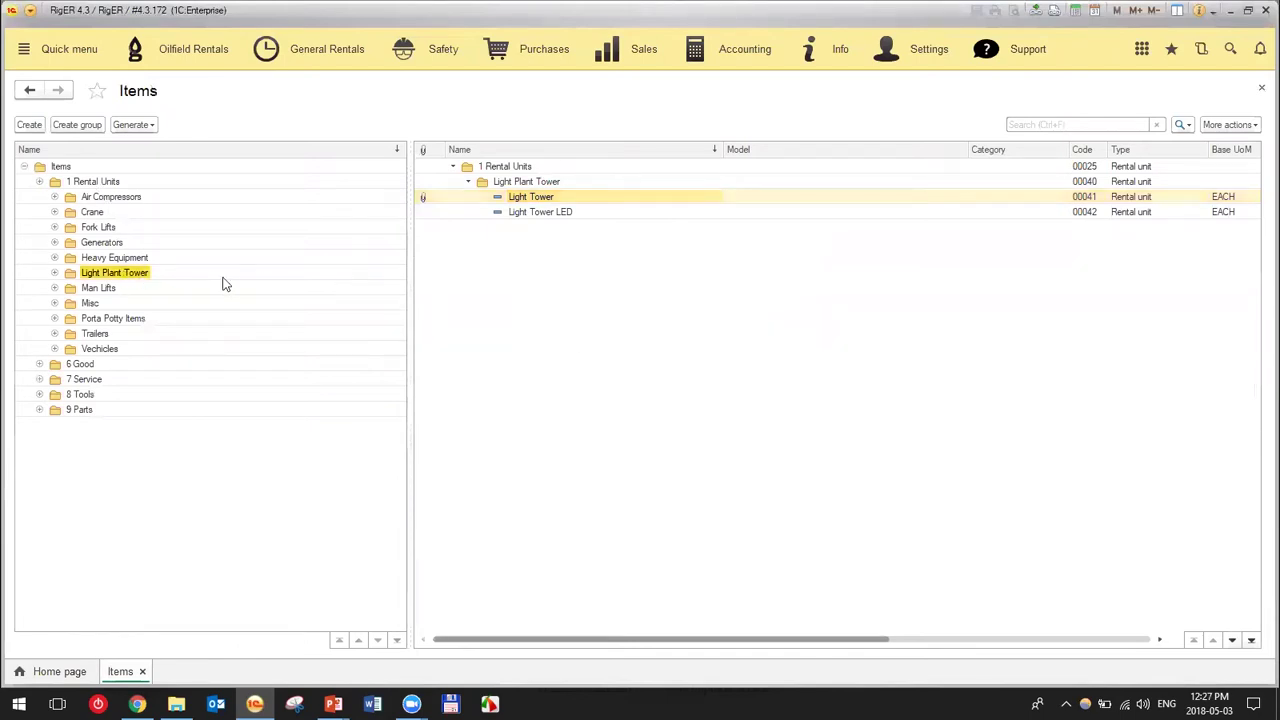
{"action": "left_click", "coordinate": [30, 126]}
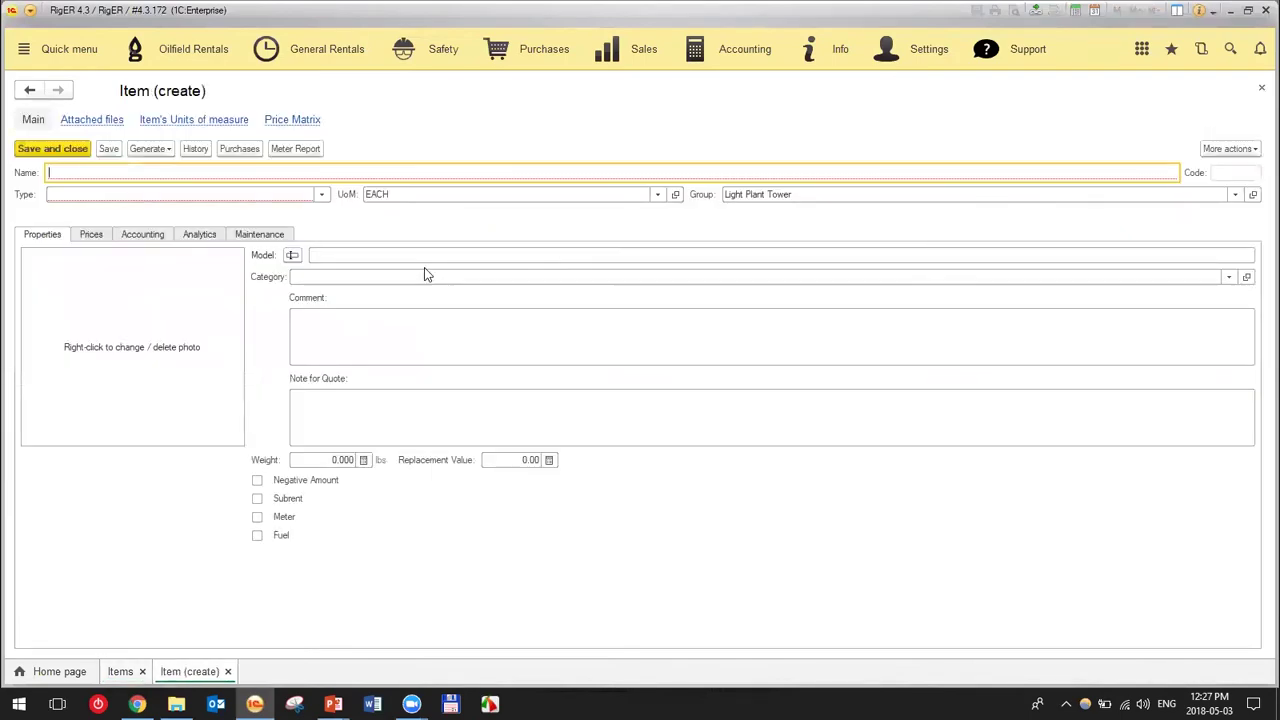
{"action": "type", "text": "Li"}
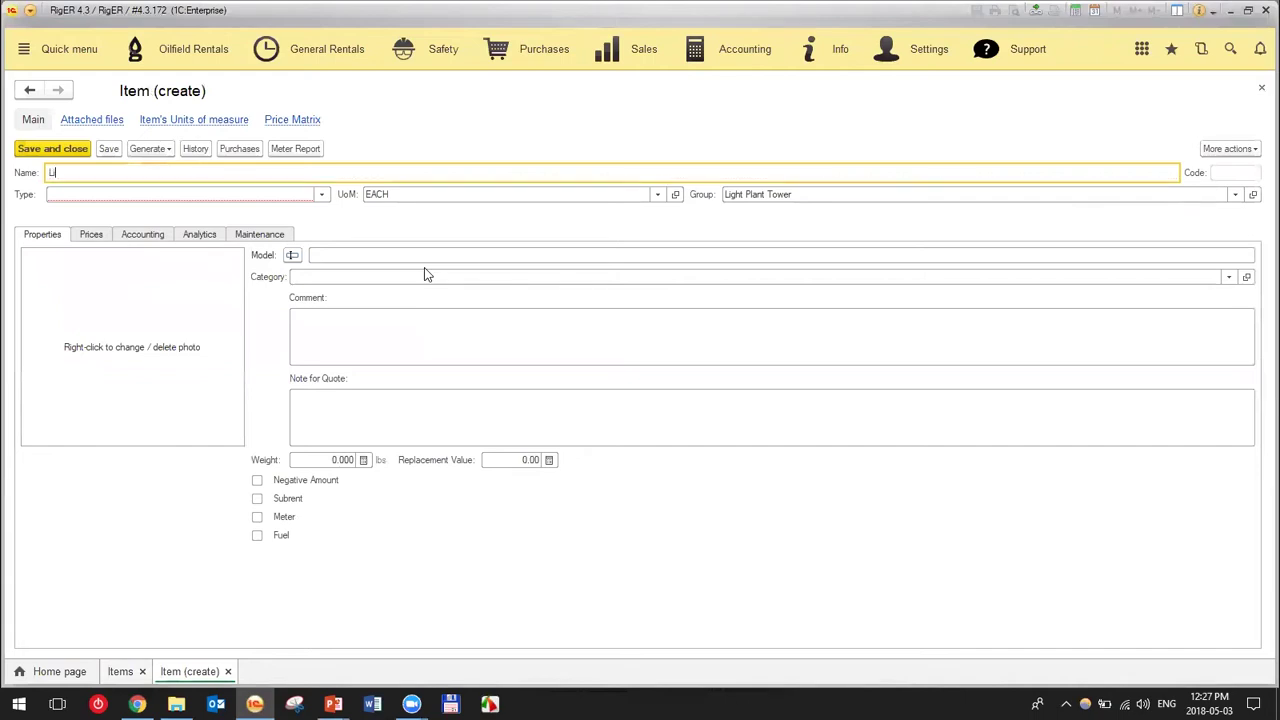
{"action": "type", "text": "ght Tower 2"}
{"action": "left_click", "coordinate": [321, 194]}
{"action": "left_click", "coordinate": [270, 255]}
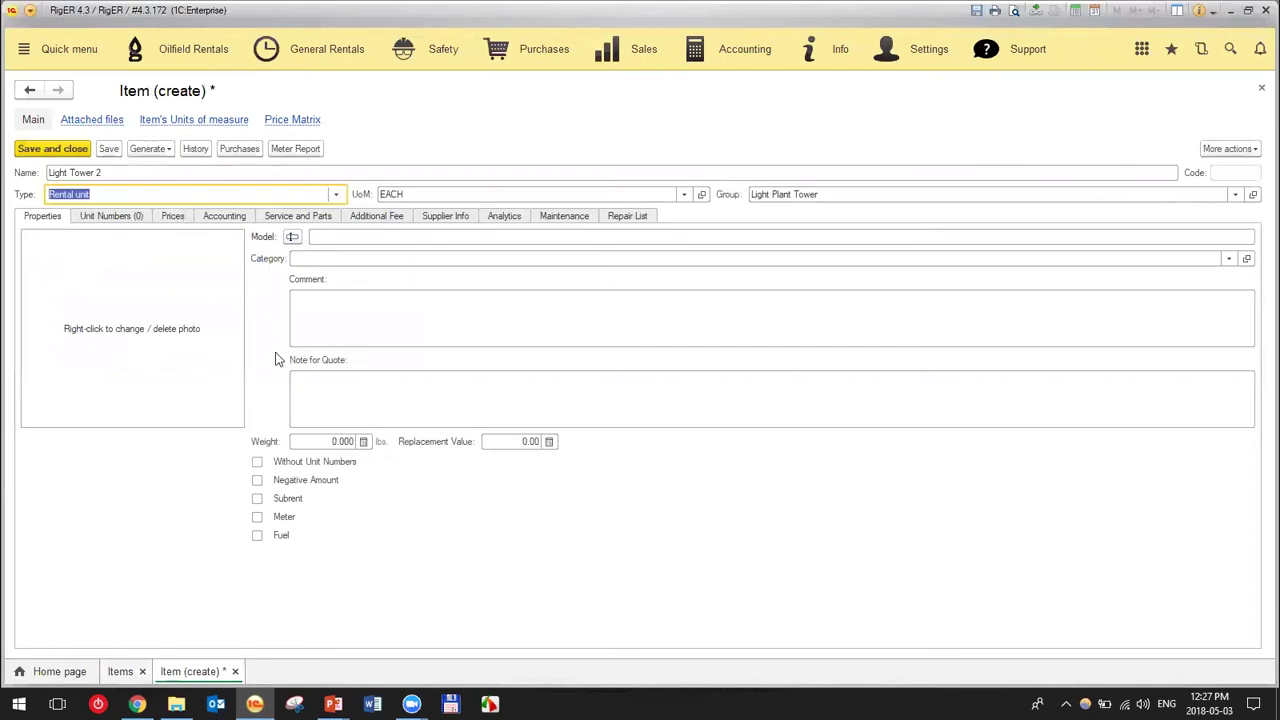
- Try the Without Unit Numbers option on the new item, and close it without saving
{"action": "left_click", "coordinate": [257, 463]}
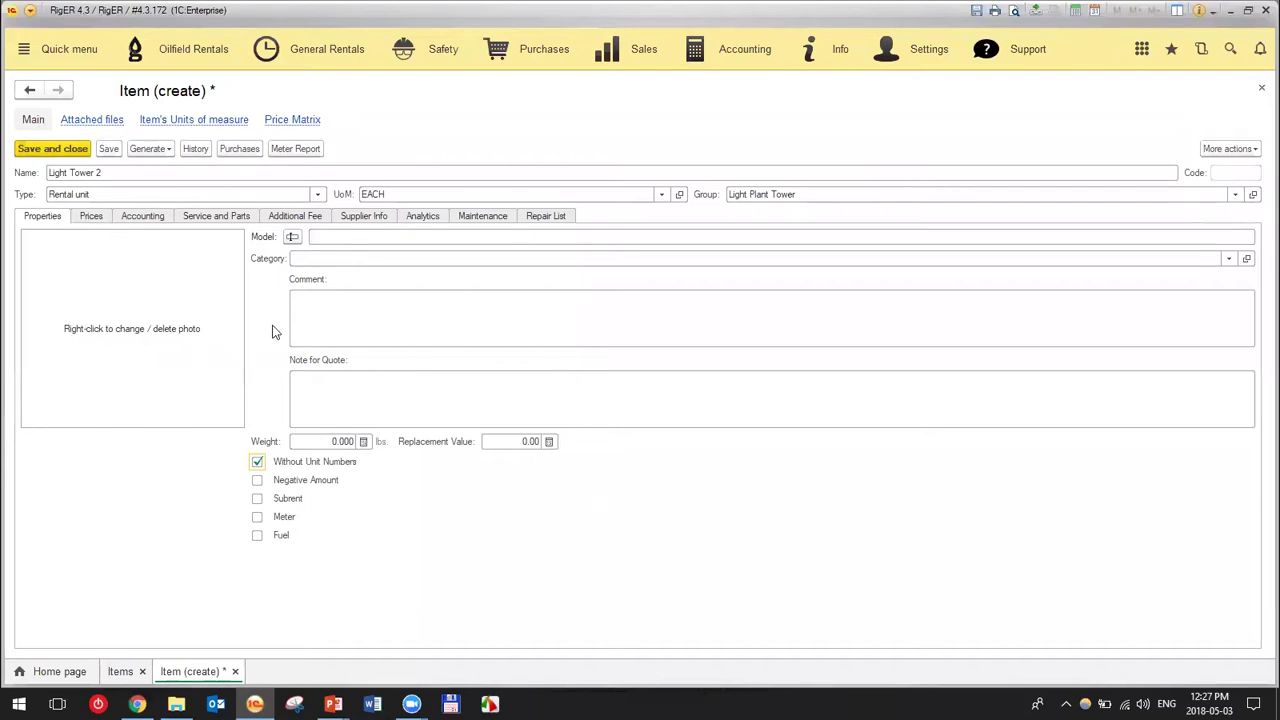
{"action": "left_click", "coordinate": [257, 461]}
{"action": "left_click", "coordinate": [323, 469]}
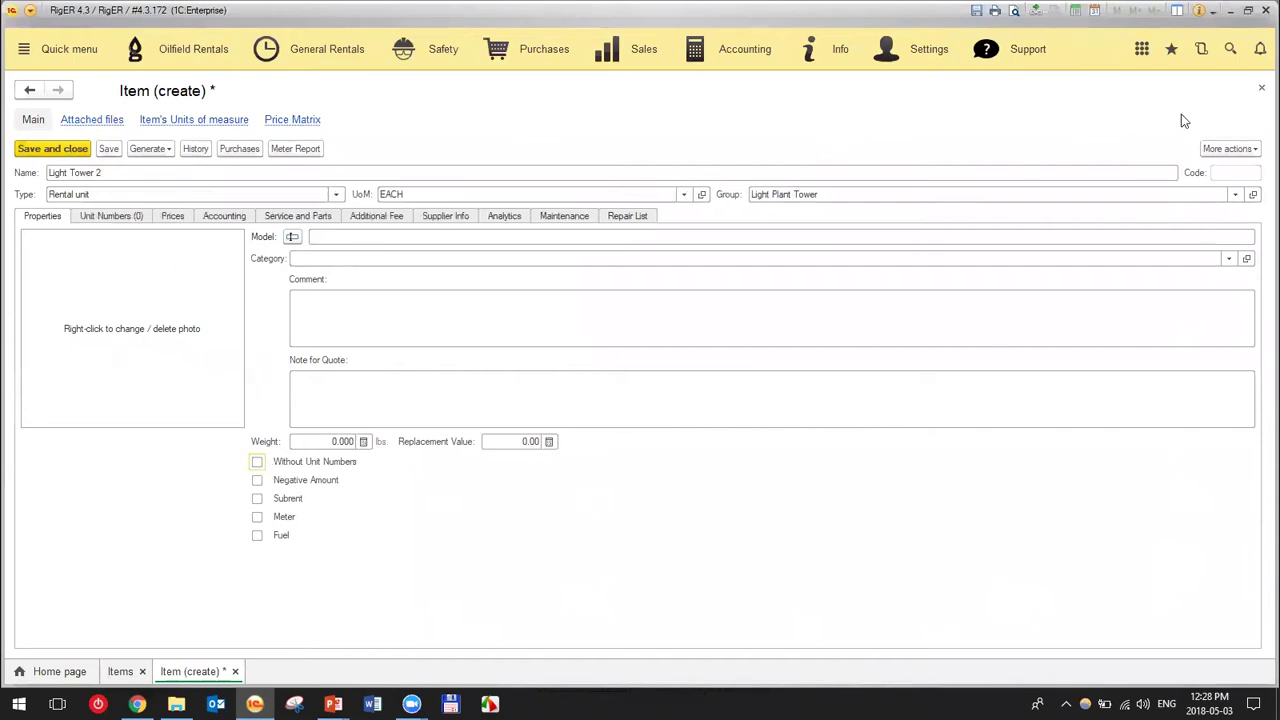
{"action": "left_click", "coordinate": [1261, 89]}
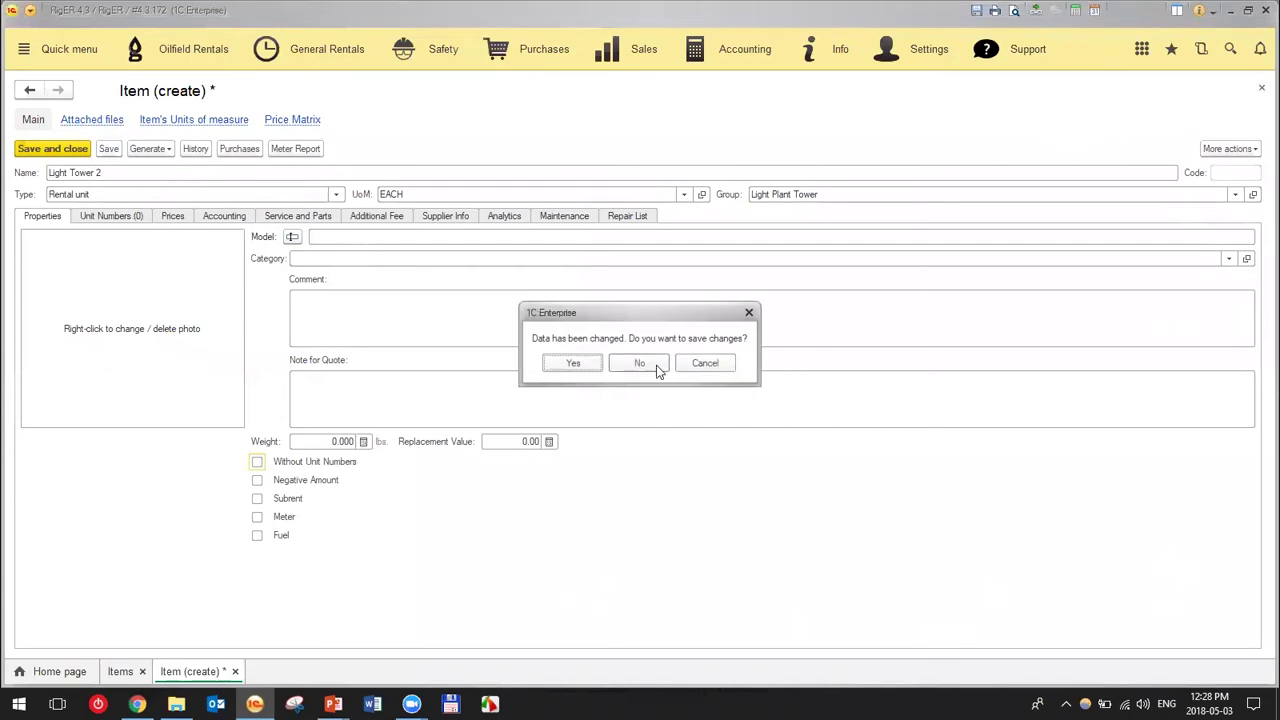
{"action": "left_click", "coordinate": [640, 363]}
- Open the Light Tower item's unit numbers and view the blank form for adding a unit
{"action": "left_click", "coordinate": [520, 199]}
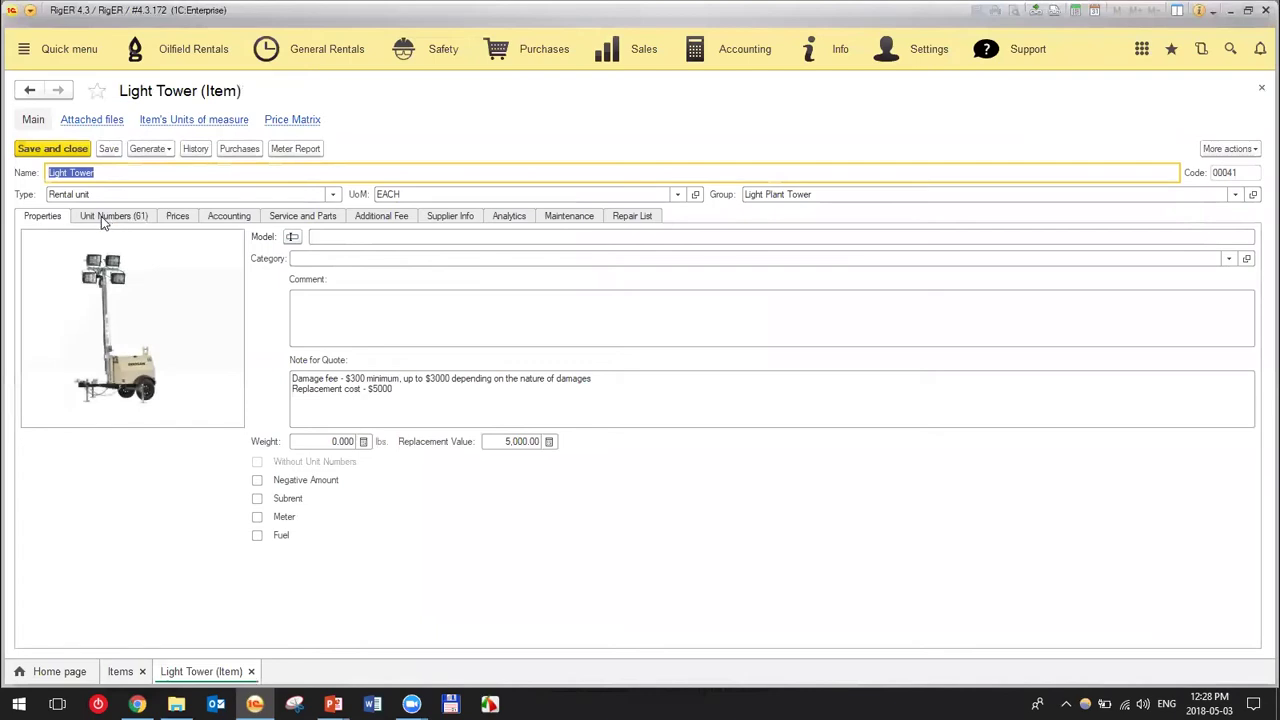
{"action": "left_click", "coordinate": [101, 216]}
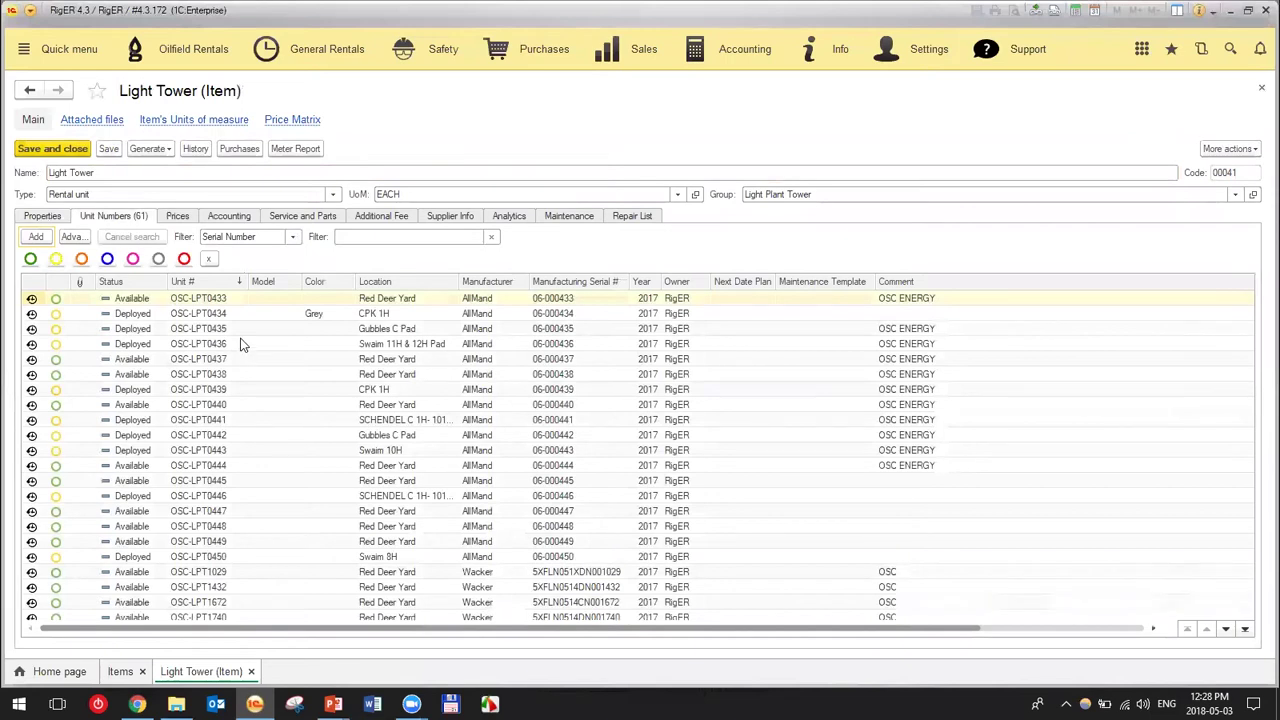
{"action": "left_click", "coordinate": [35, 237]}
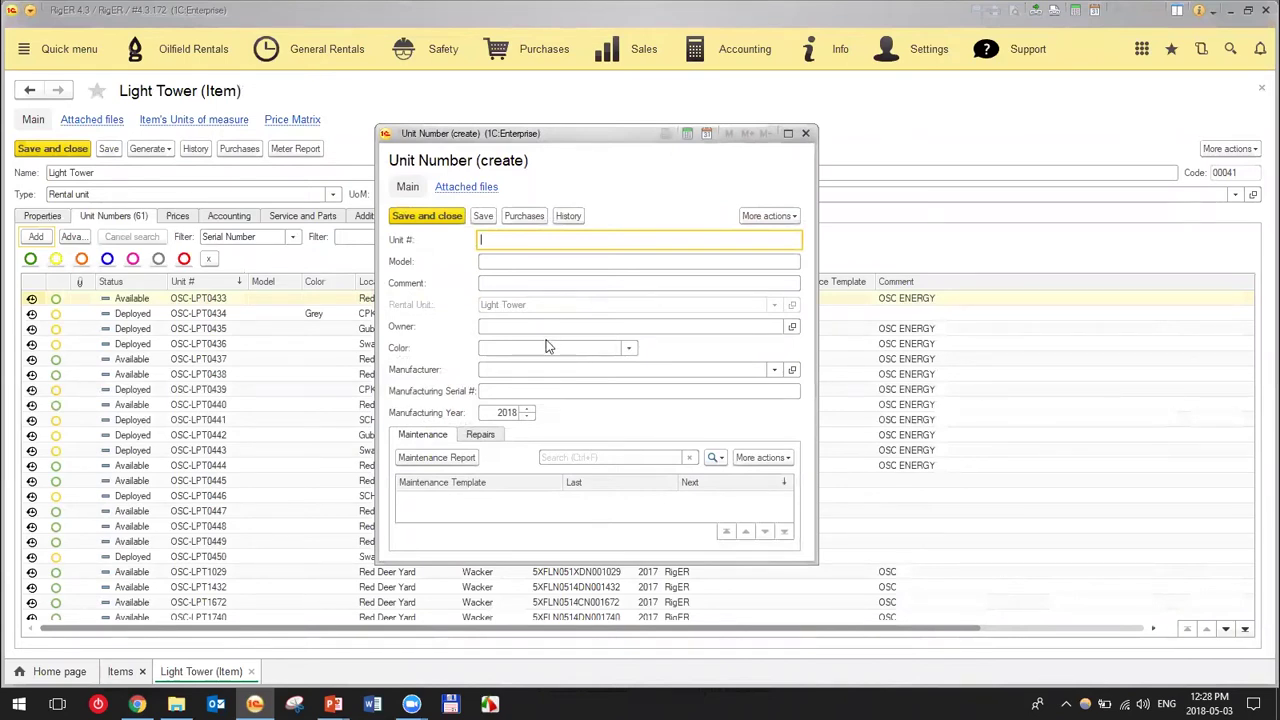
{"action": "left_click", "coordinate": [806, 134]}
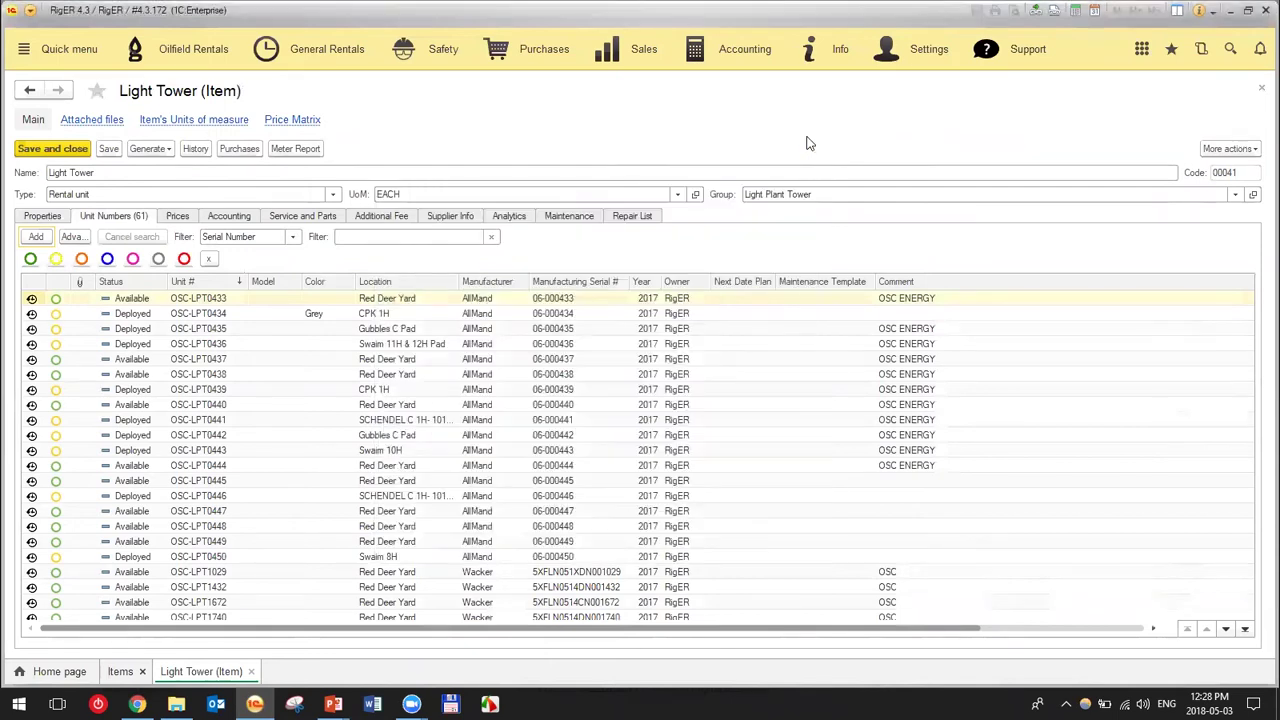
- Copy unit OSC-LPT0437 as a new unit numbered OSC-LPT04123, with the comment cleared, and save it
{"action": "left_click", "coordinate": [224, 361]}
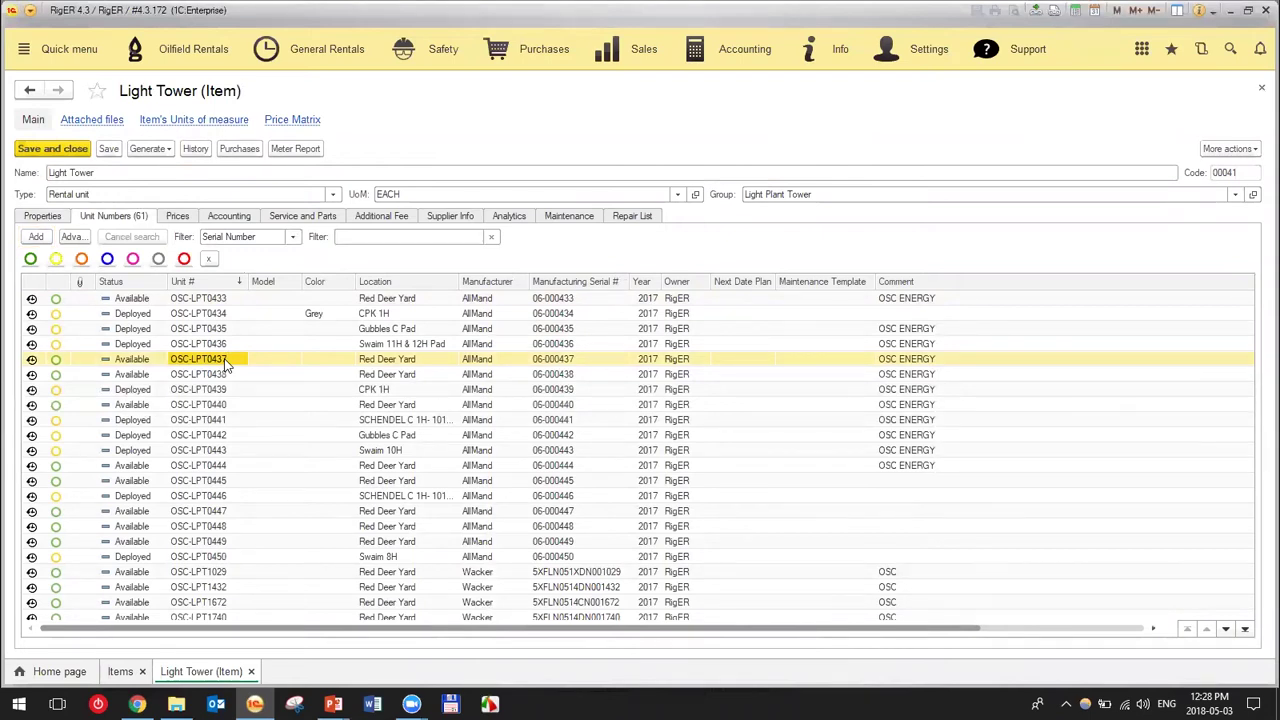
{"action": "right_click", "coordinate": [226, 365]}
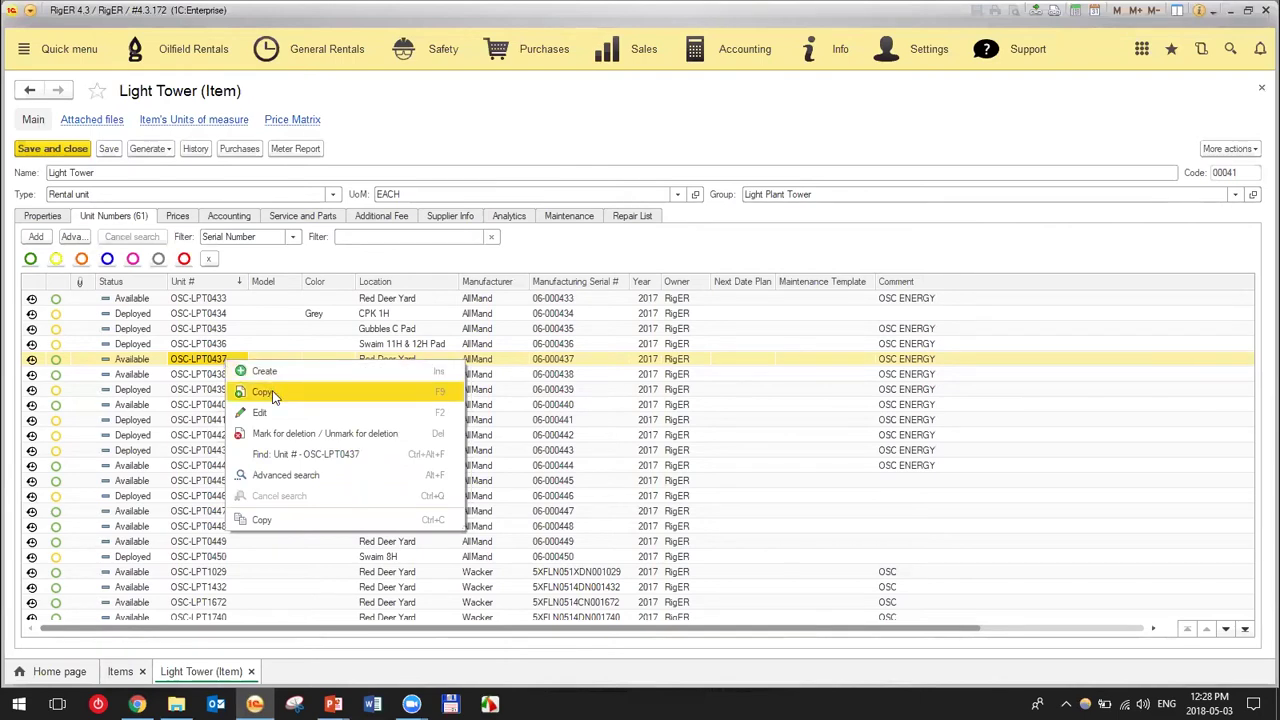
{"action": "left_click", "coordinate": [262, 392]}
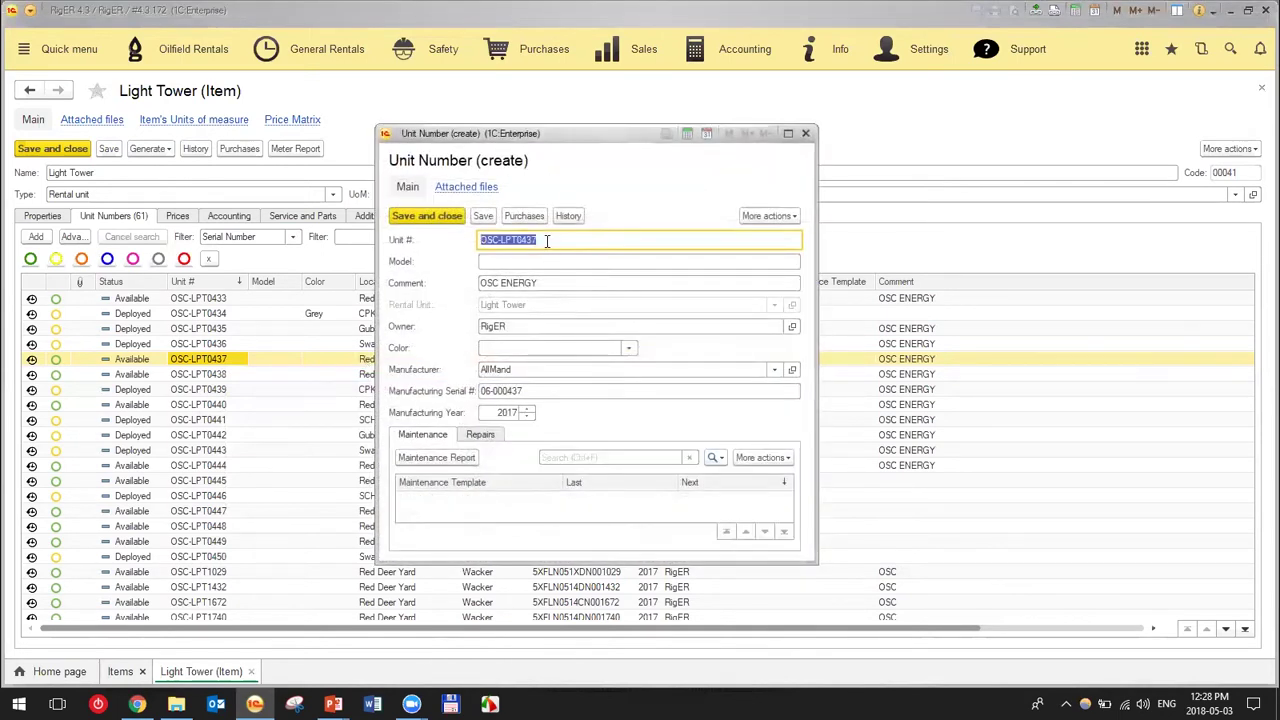
{"action": "left_click", "coordinate": [553, 240]}
{"action": "type", "text": "123"}
{"action": "triple_click", "coordinate": [559, 282]}
{"action": "key", "text": "BackSpace"}
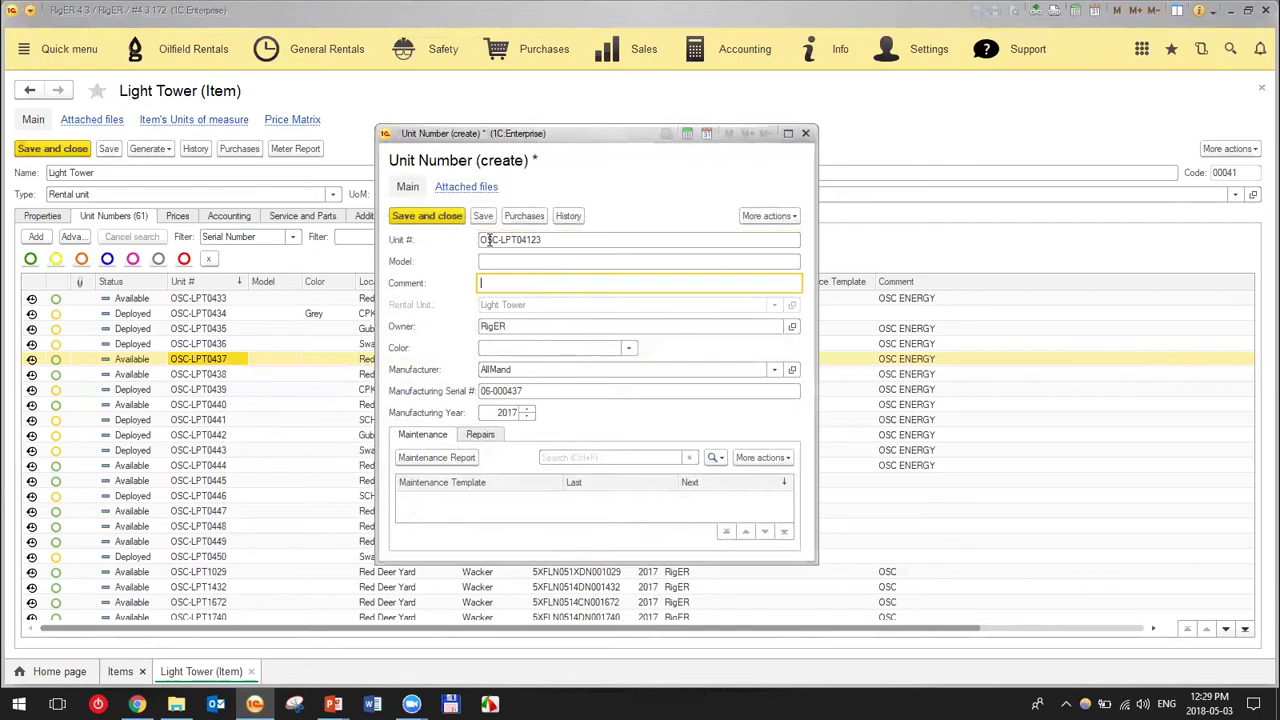
{"action": "left_click", "coordinate": [429, 217]}
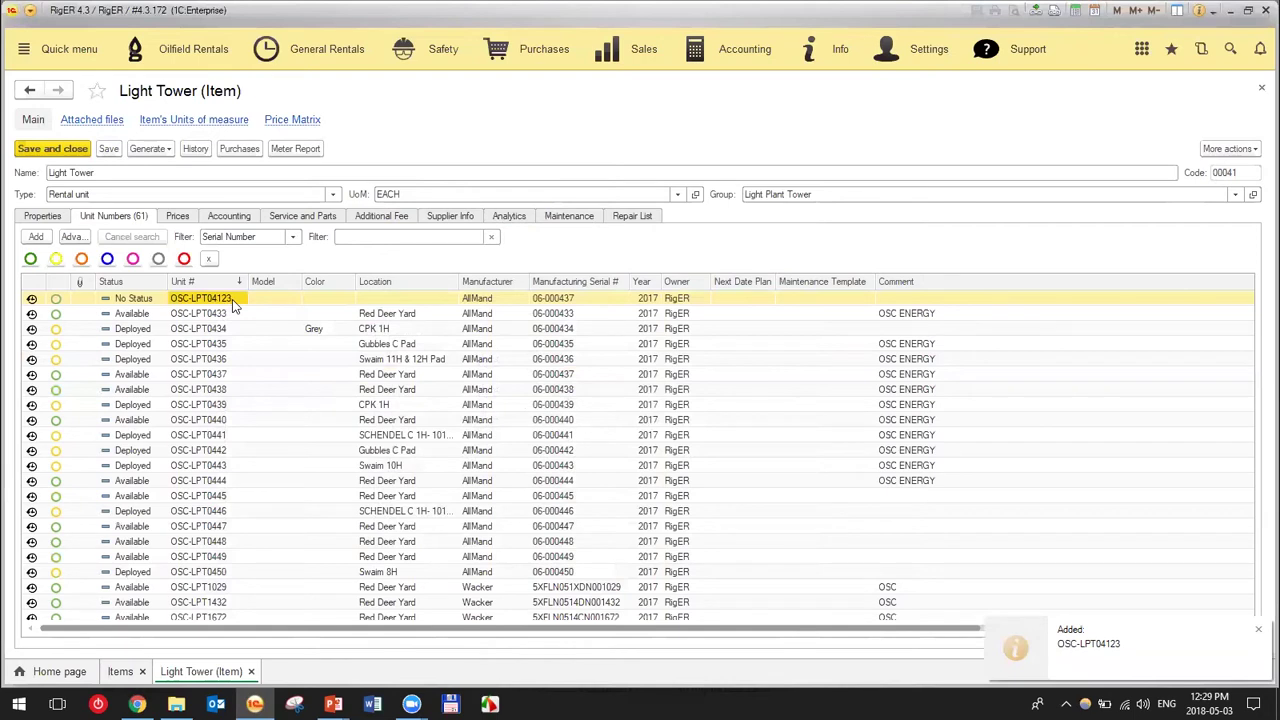
- Compare the unit statuses, and open the rental history of unit OSC-LPT0435 and its delivery document
{"action": "left_click", "coordinate": [142, 302]}
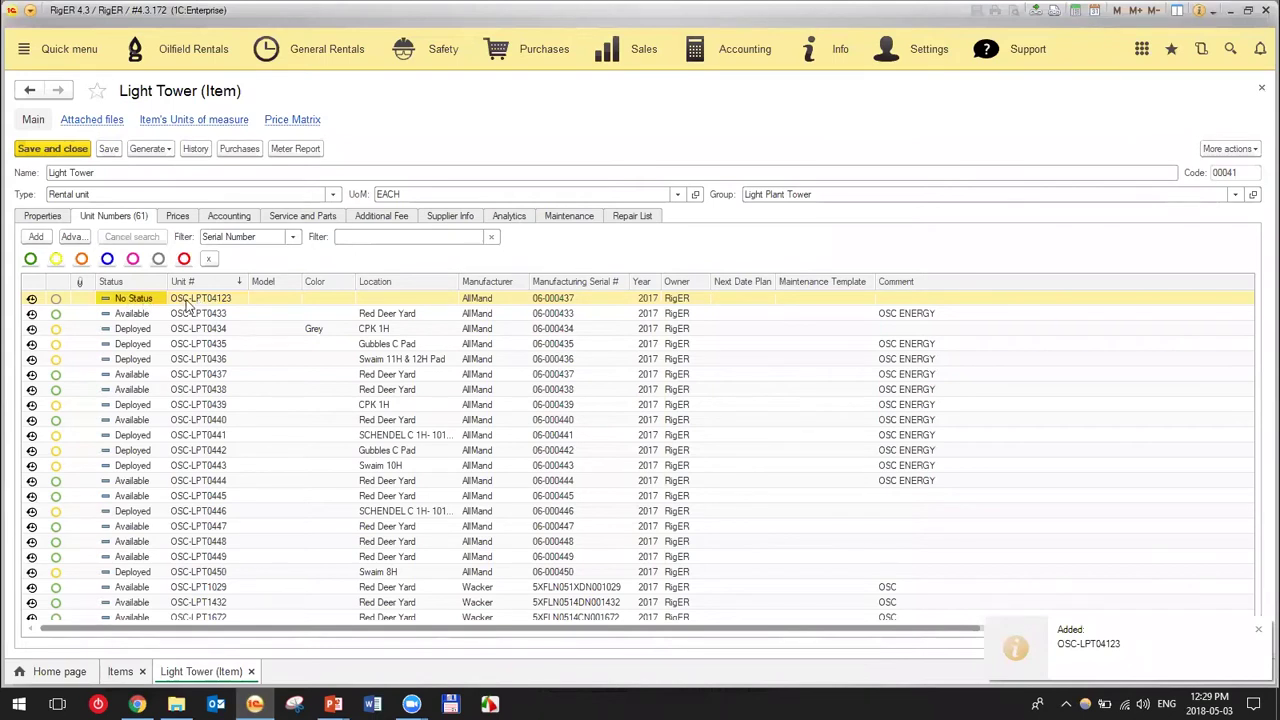
{"action": "left_click", "coordinate": [139, 333]}
{"action": "left_click", "coordinate": [142, 344]}
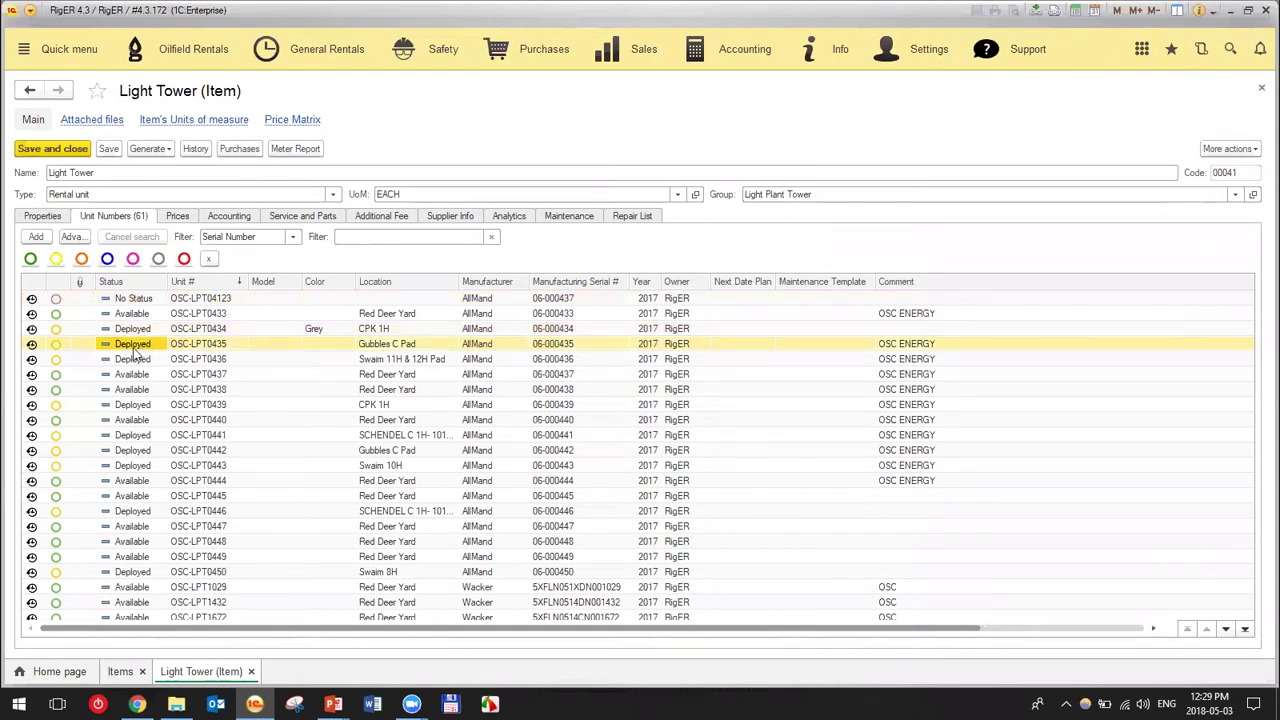
{"action": "left_click", "coordinate": [32, 344]}
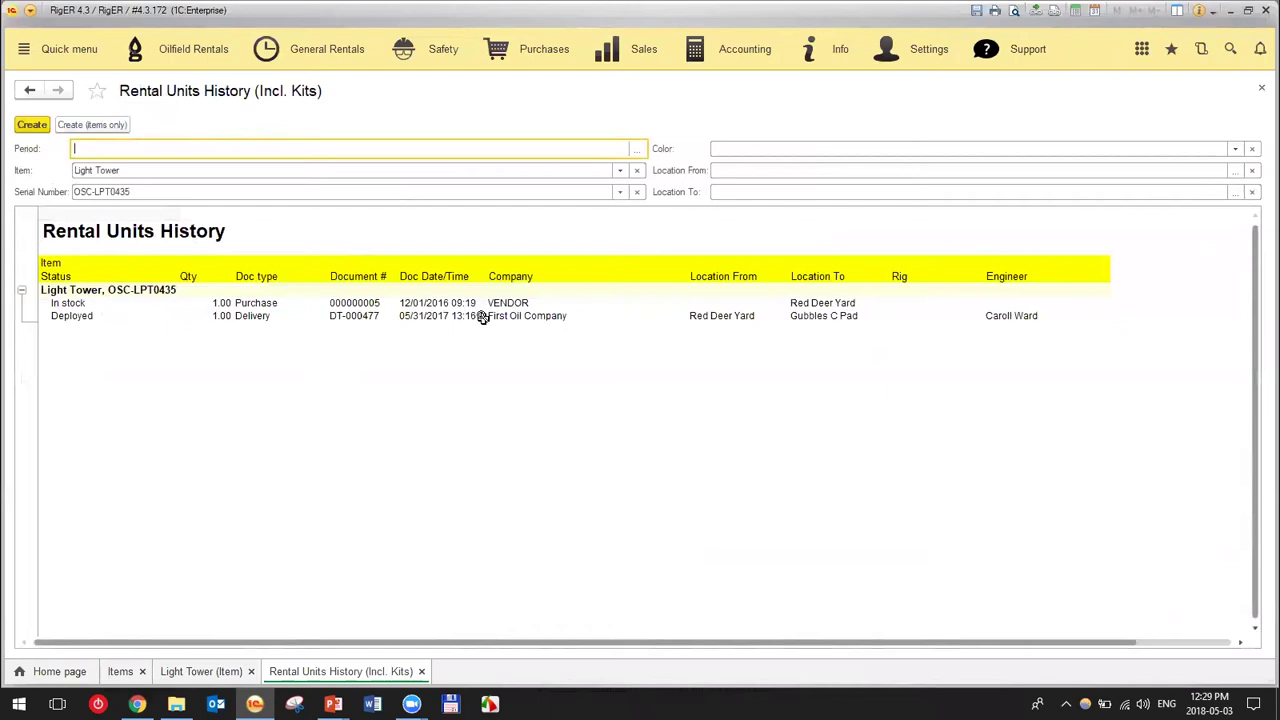
{"action": "left_click", "coordinate": [366, 318]}
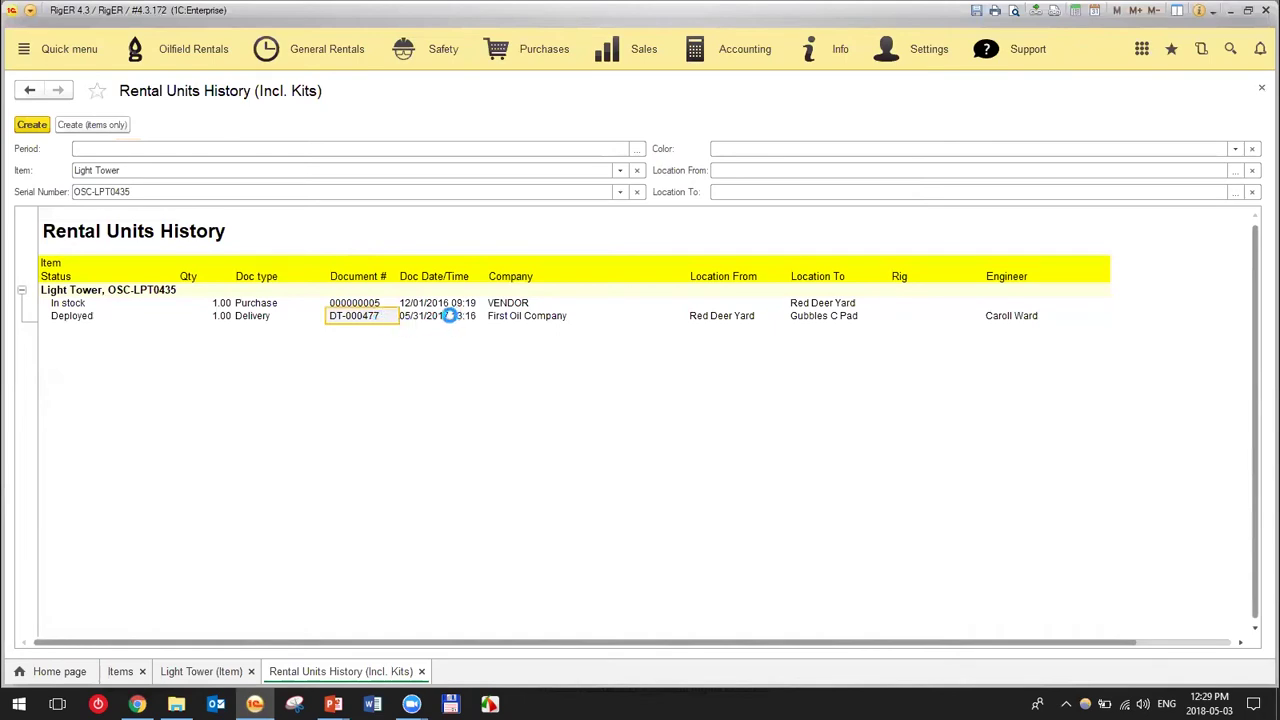
- Close the delivery document and the rental history report, and return to unit OSC-LPT0435 in the Light Tower's unit list
{"action": "left_click", "coordinate": [1261, 90]}
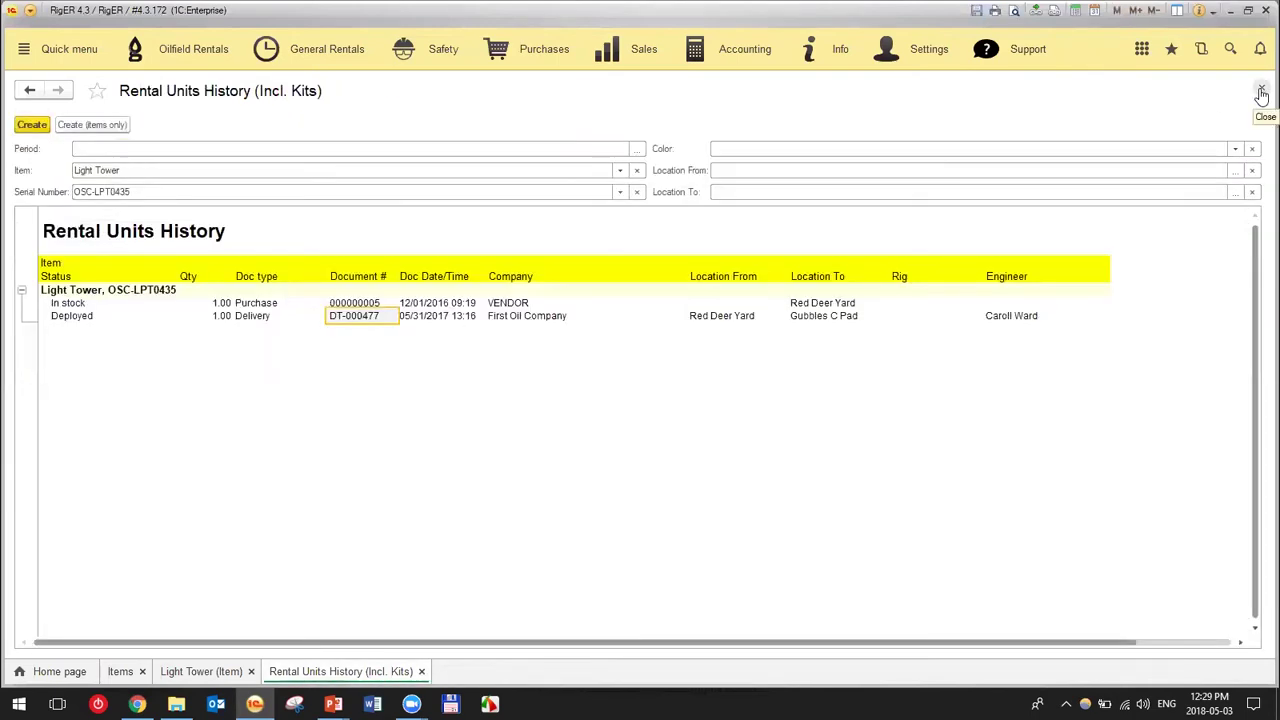
{"action": "left_click", "coordinate": [1261, 91]}
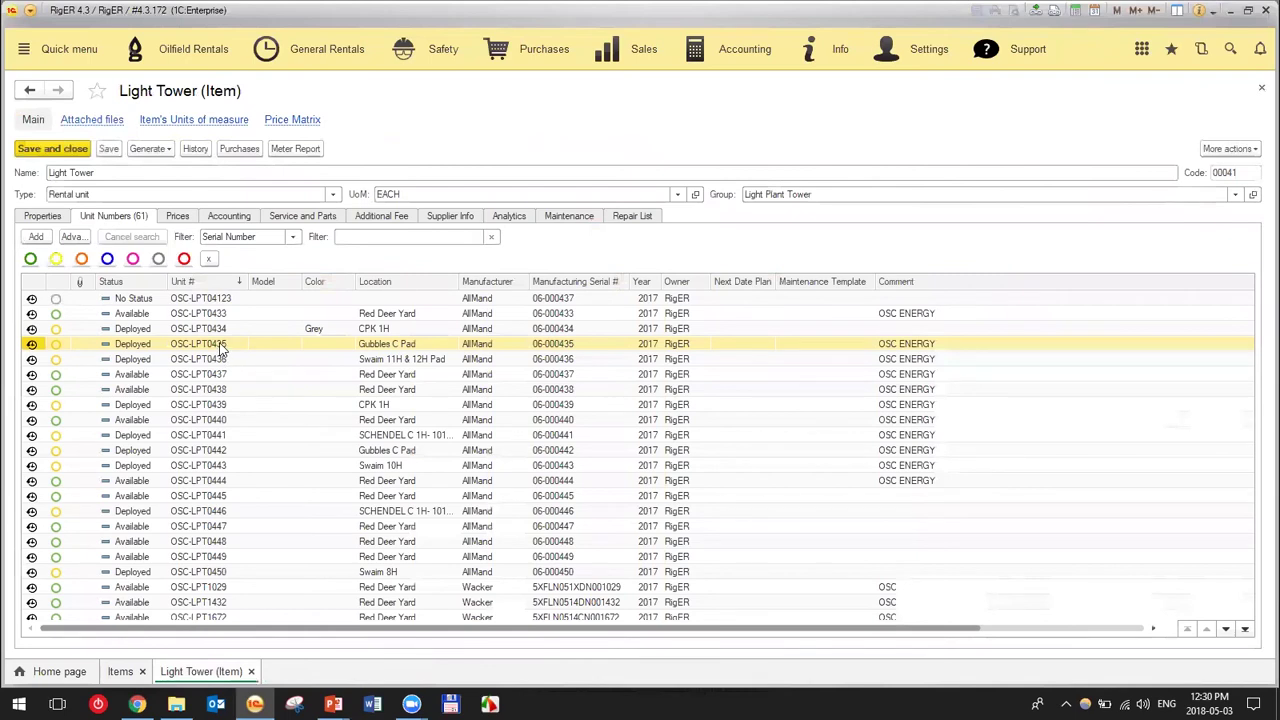
{"action": "left_click", "coordinate": [220, 346]}
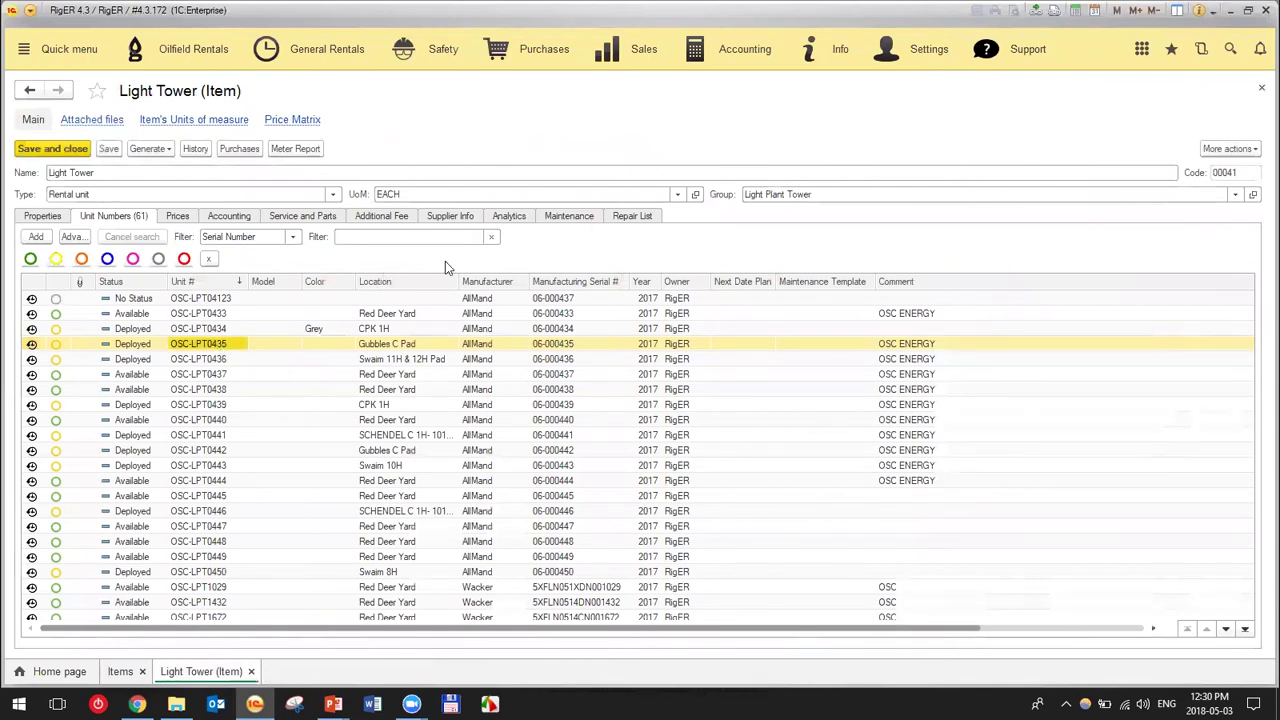
- Review the Light Tower's client prices, accounting settings, and linked delivery and pick-up services
{"action": "left_click", "coordinate": [186, 217]}
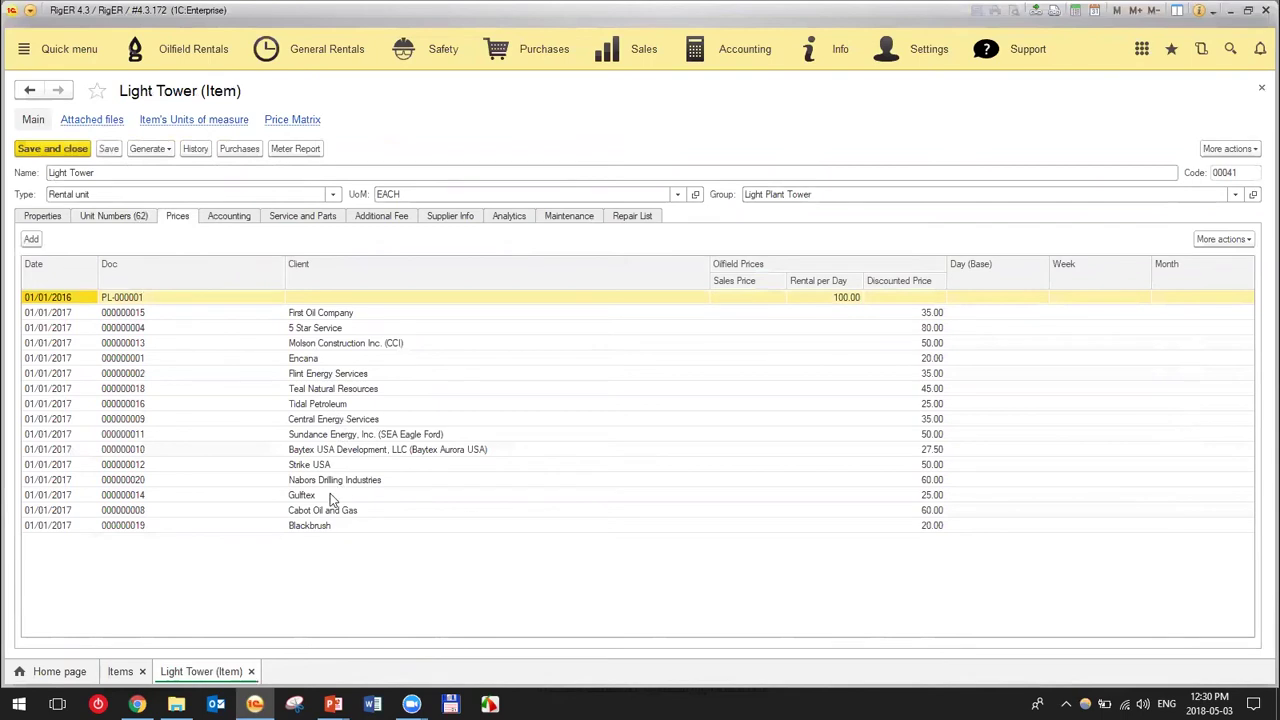
{"action": "left_click", "coordinate": [240, 217]}
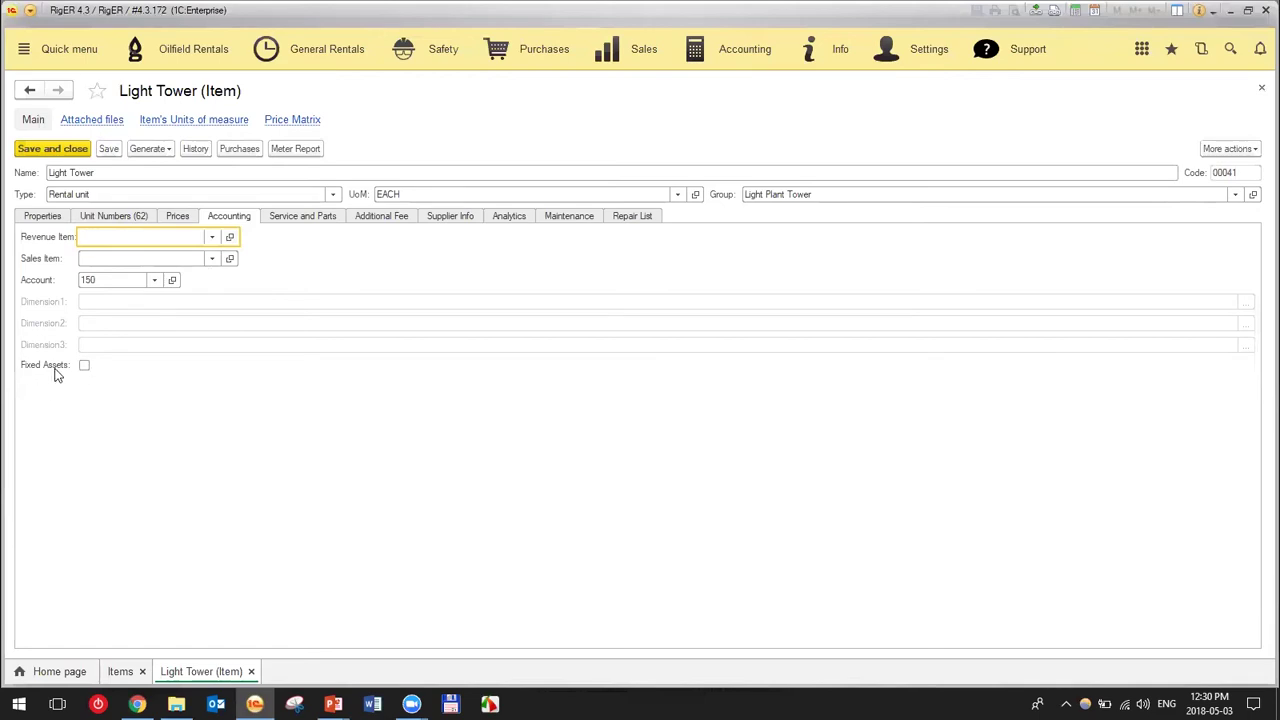
{"action": "left_click", "coordinate": [322, 218]}
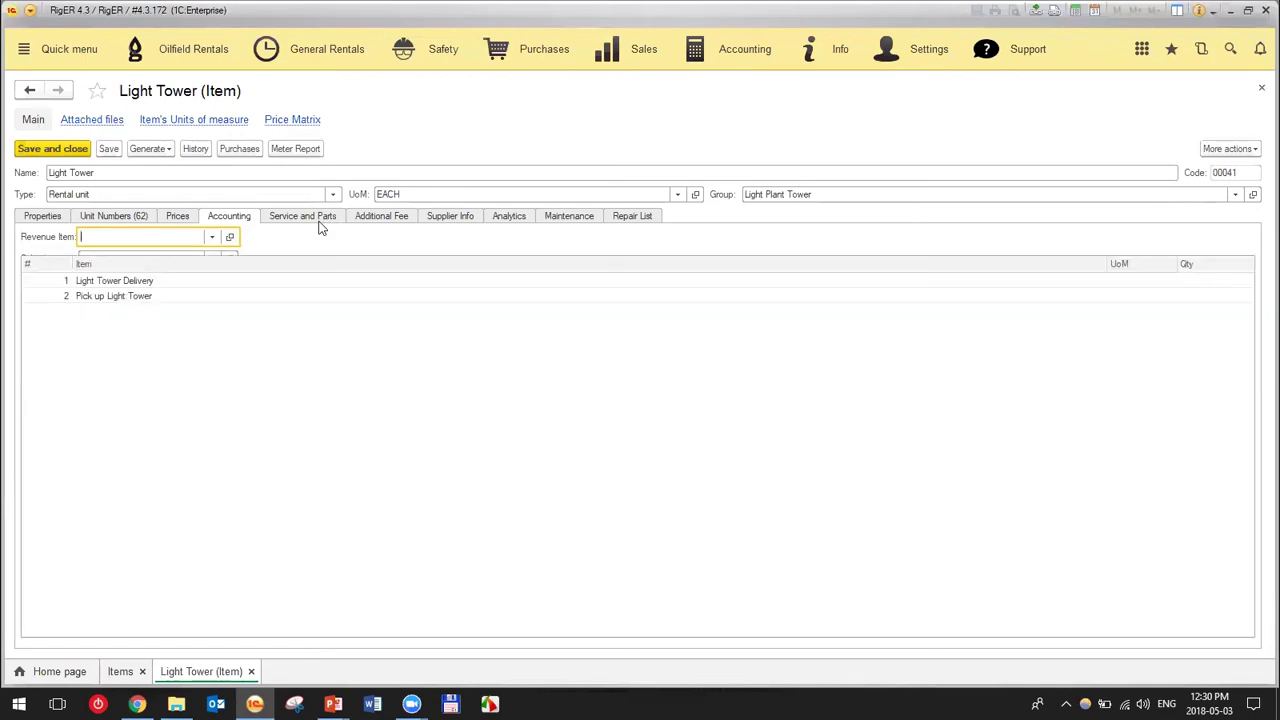
{"action": "left_click", "coordinate": [168, 283]}
{"action": "left_click", "coordinate": [169, 297]}
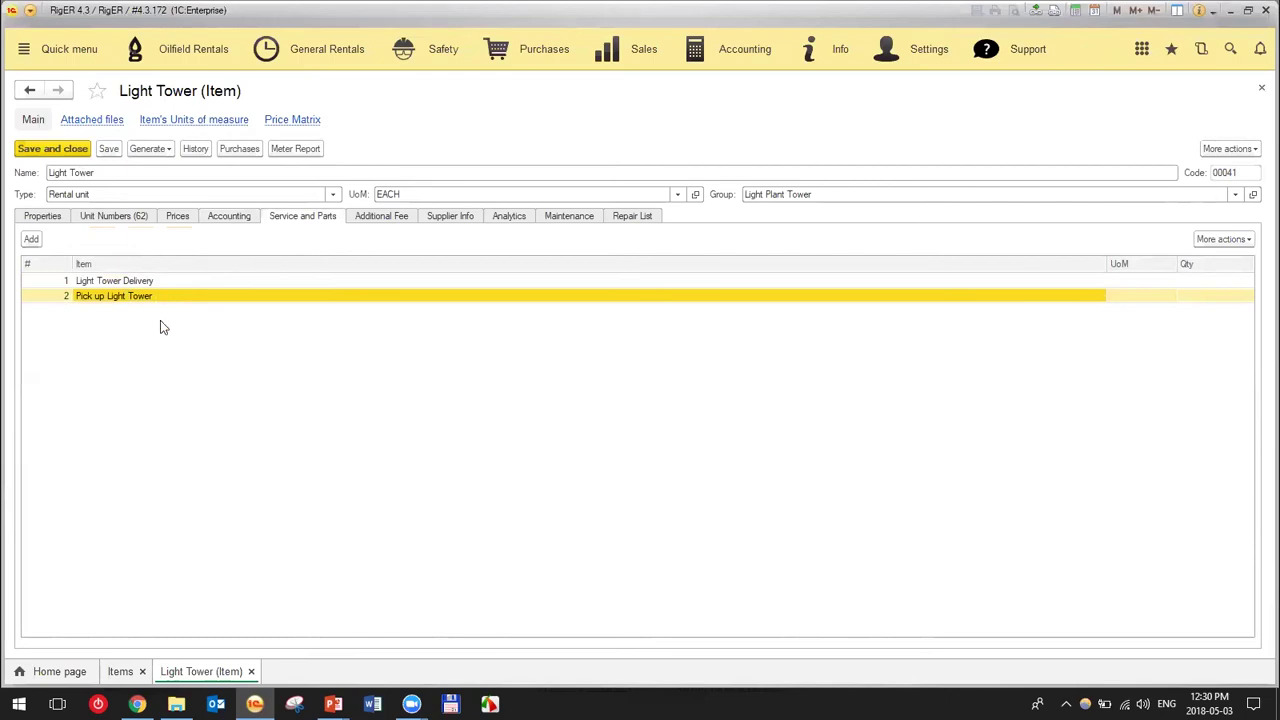
- Review the Light Tower's additional fees and supplier information, and inspect the monthly values in its analytics chart
{"action": "left_click", "coordinate": [400, 220]}
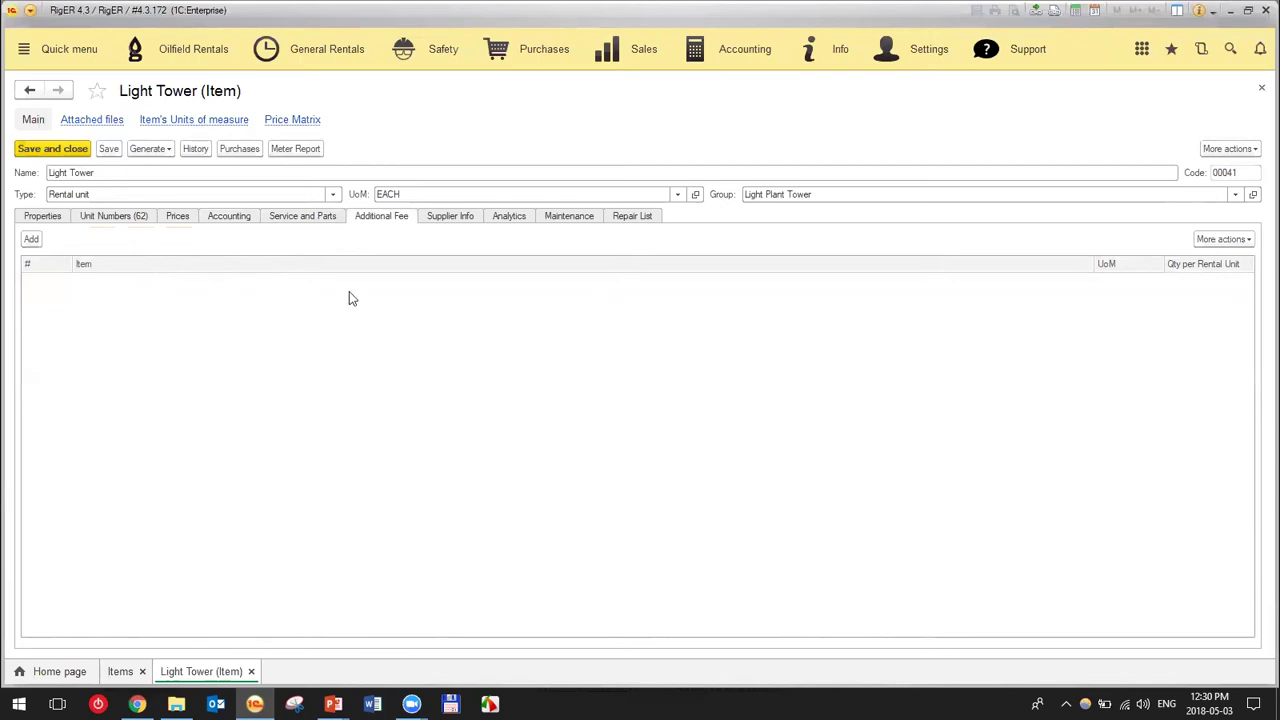
{"action": "left_click", "coordinate": [450, 218]}
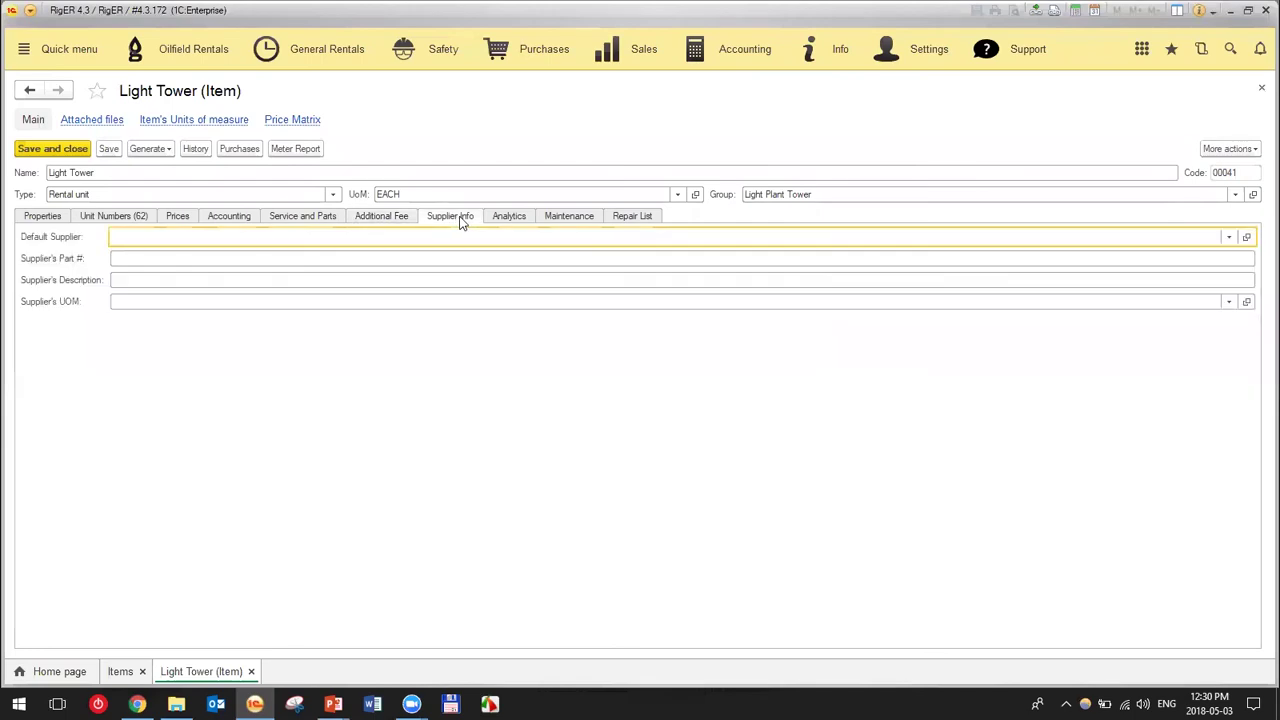
{"action": "left_click", "coordinate": [511, 221]}
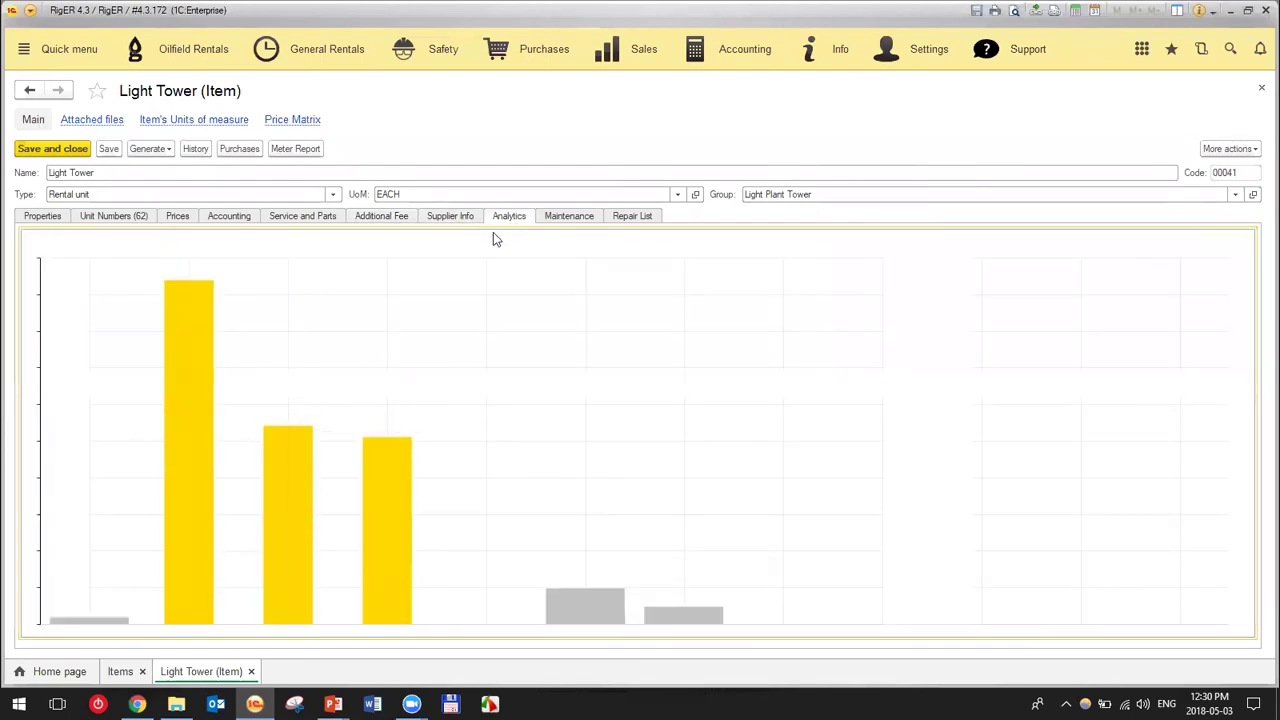
{"action": "mouse_move", "coordinate": [195, 433]}
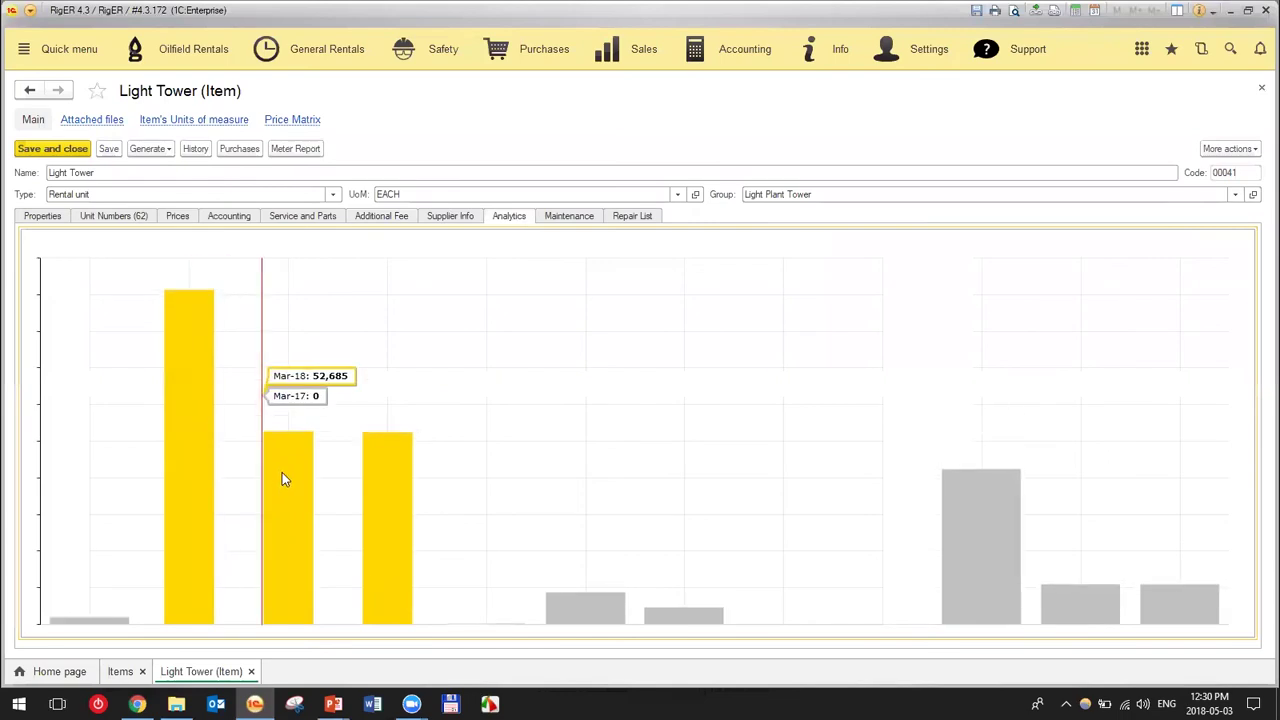
- View the Light Tower's maintenance settings and the fields of a blank service line, leaving the line unfilled
{"action": "left_click", "coordinate": [566, 219]}
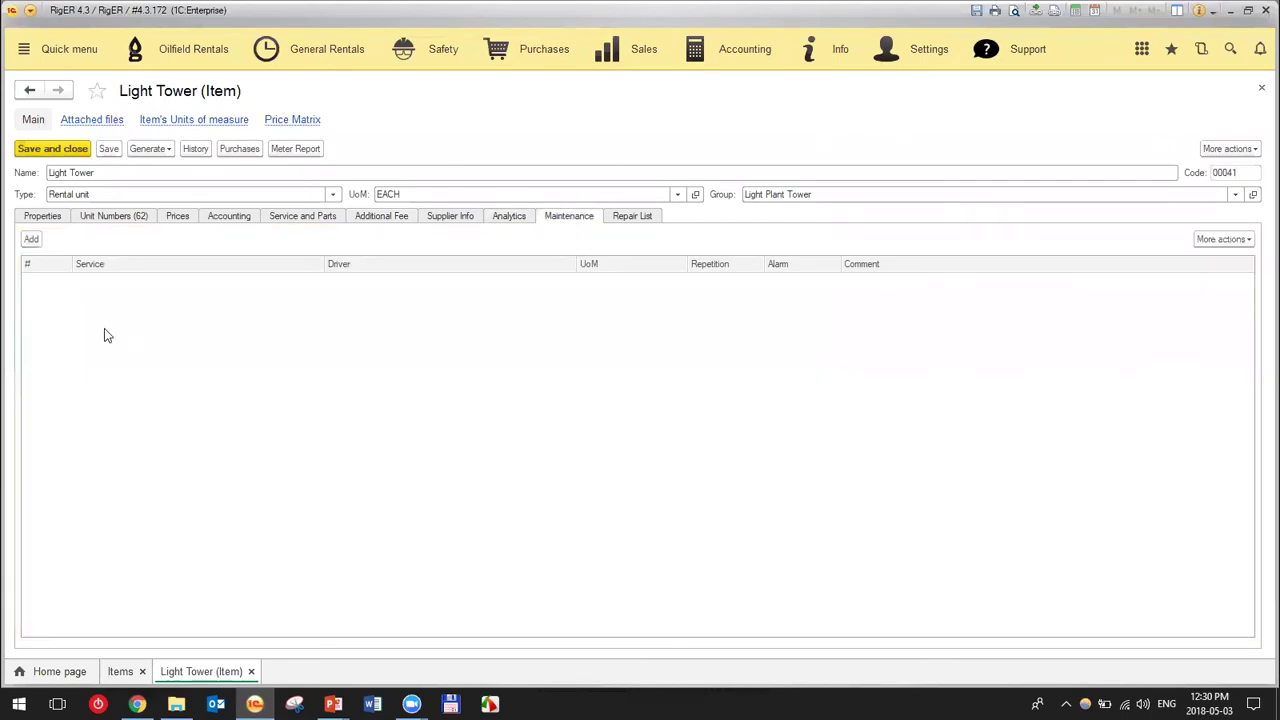
{"action": "left_click", "coordinate": [31, 239]}
{"action": "left_click", "coordinate": [475, 314]}
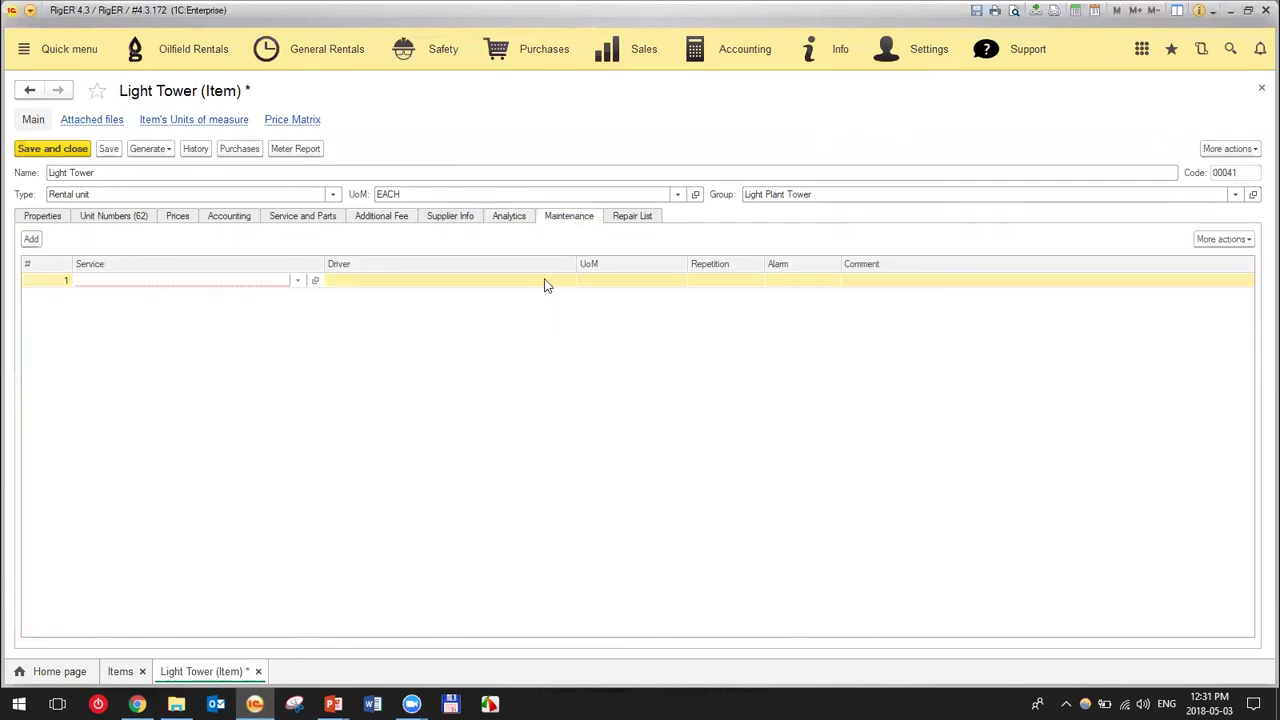
{"action": "left_click", "coordinate": [482, 320]}
- View the Light Tower's repair list, and close the item without saving the changes
{"action": "left_click", "coordinate": [632, 218]}
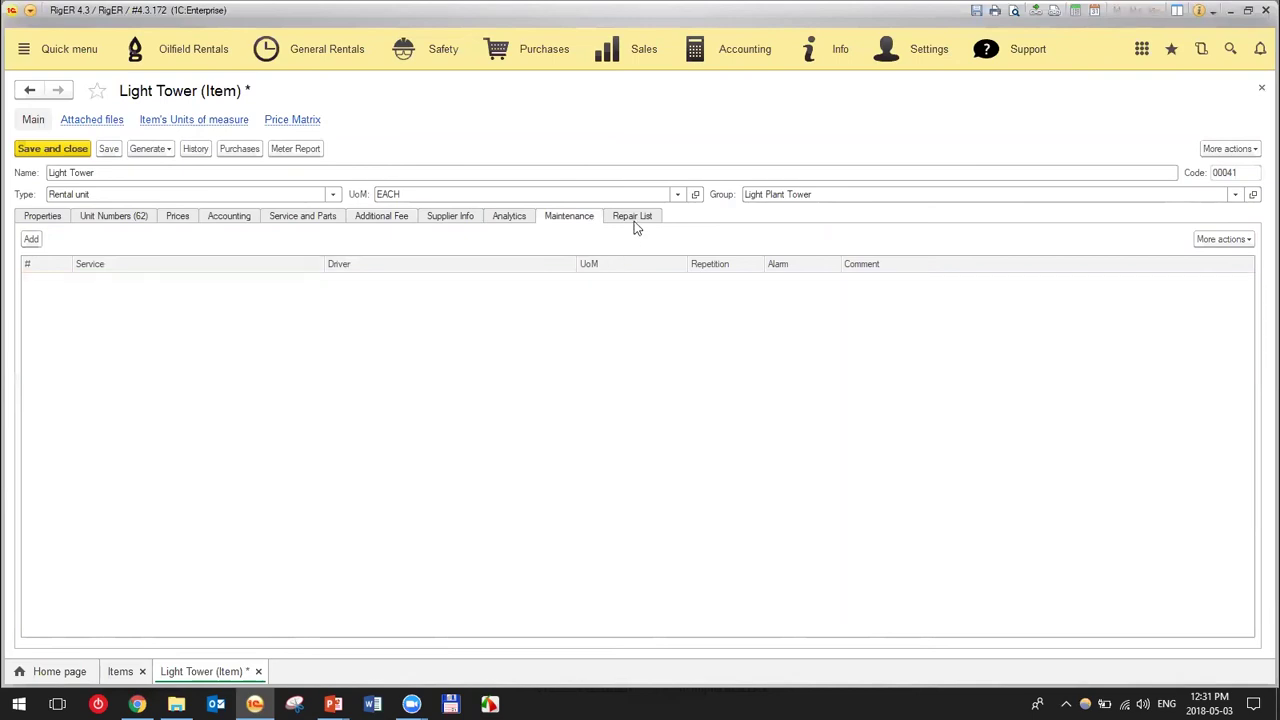
{"action": "left_click", "coordinate": [1259, 90]}
{"action": "left_click", "coordinate": [626, 362]}
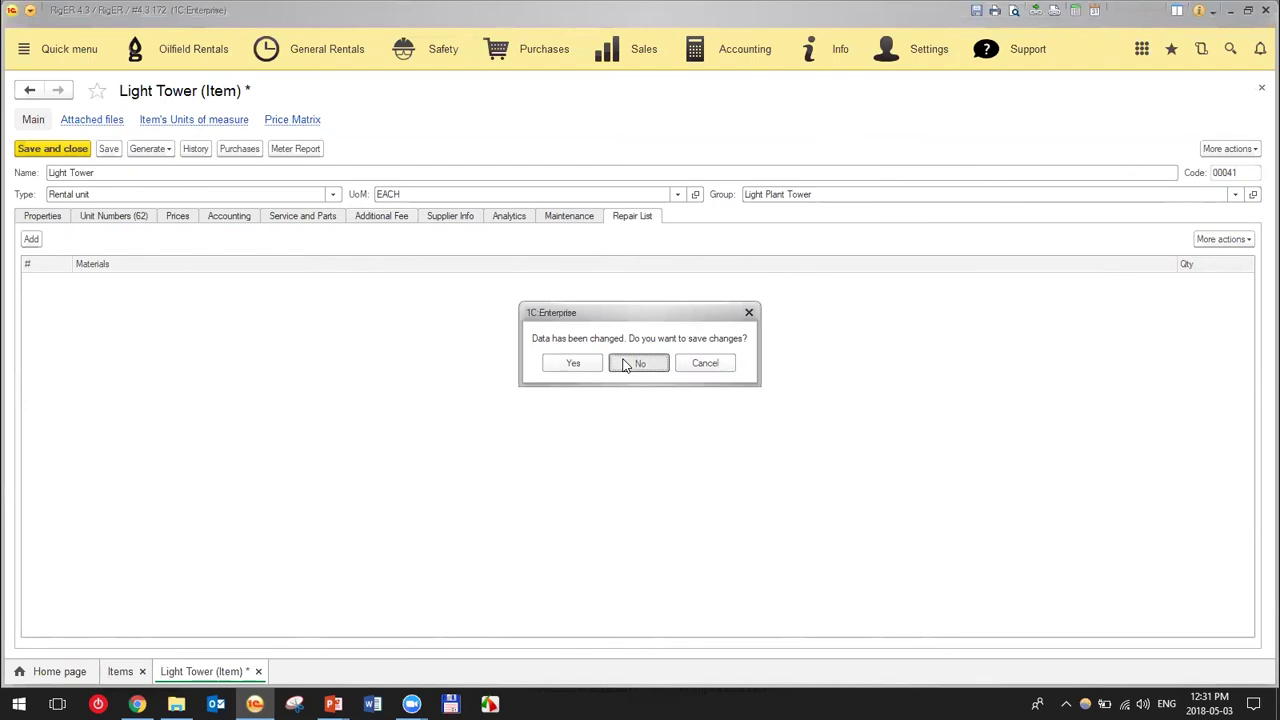